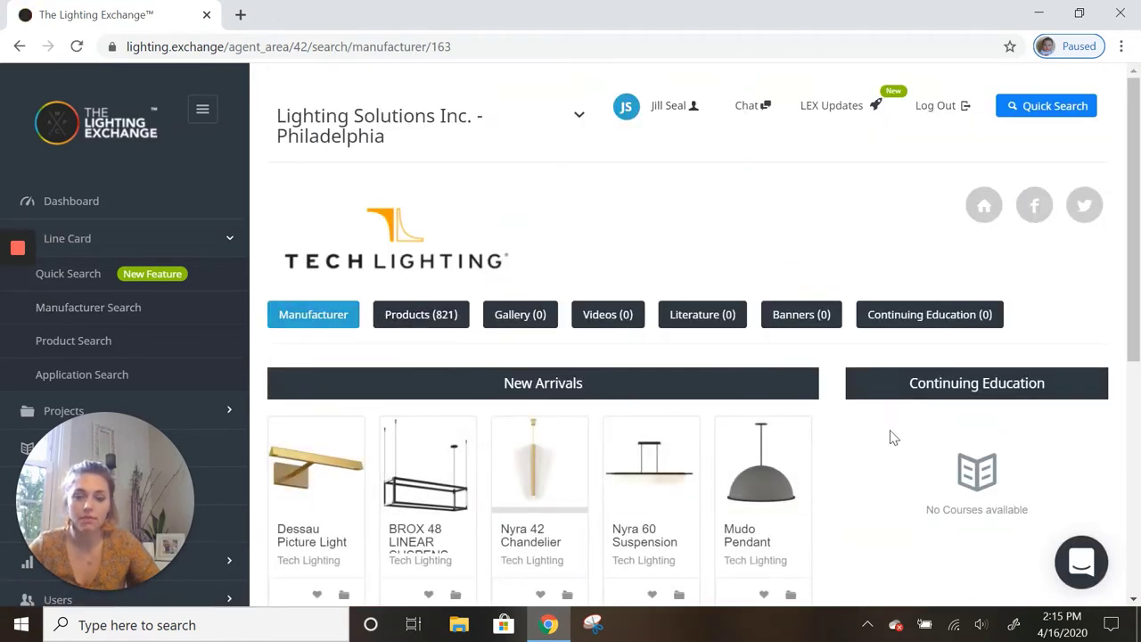
Browse Tech Lighting's manufacturer page and its product listing with the product categories
scroll(897, 484, down, 4)
scroll(897, 484, up, 4)
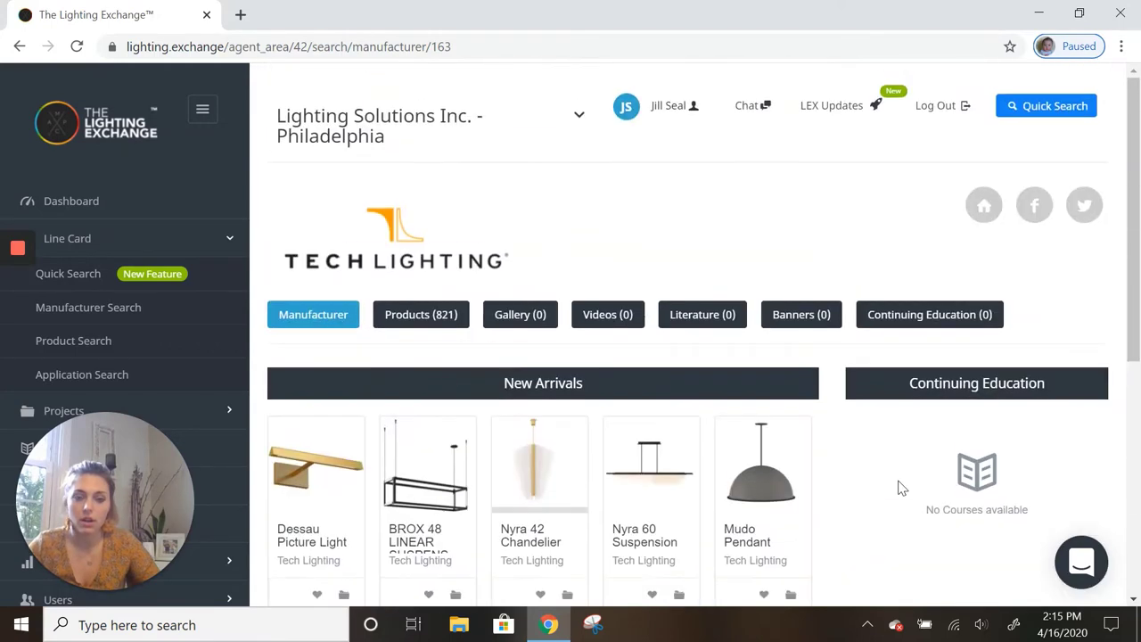
click(418, 321)
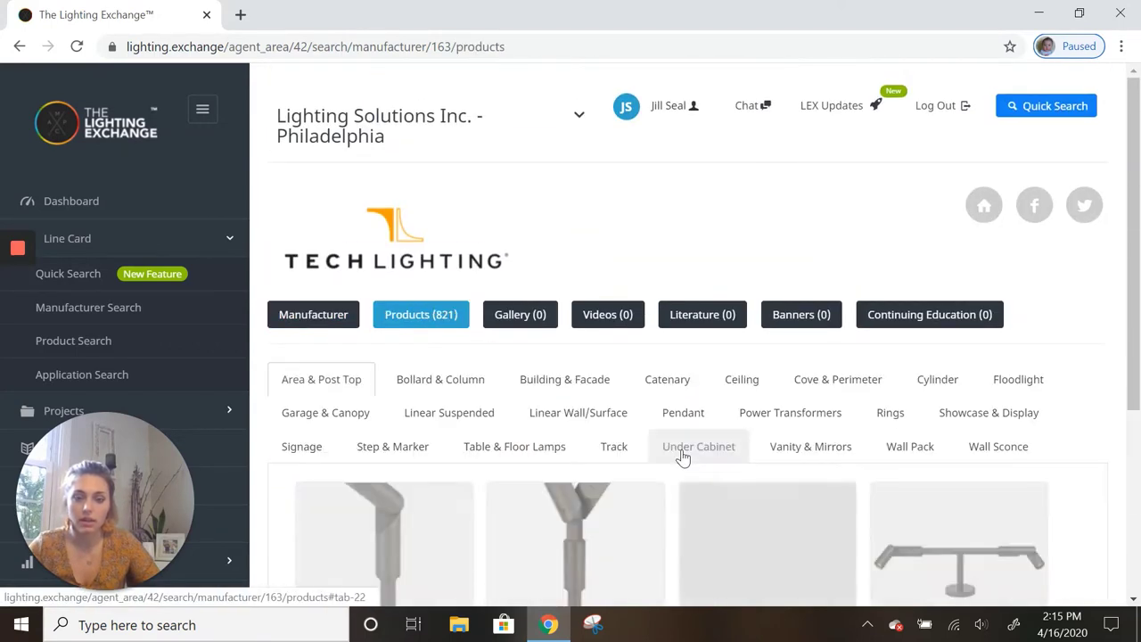
scroll(796, 388, down, 3)
scroll(797, 390, up, 3)
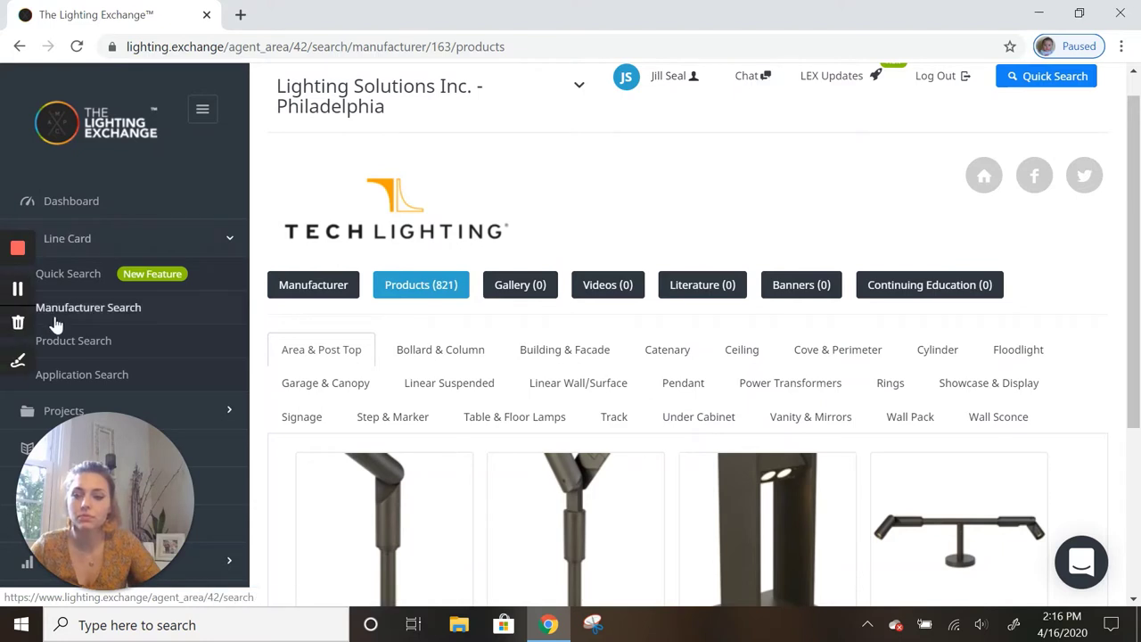
Browse the line card's products in the Bollard & Column category, and clear that category filter
click(122, 346)
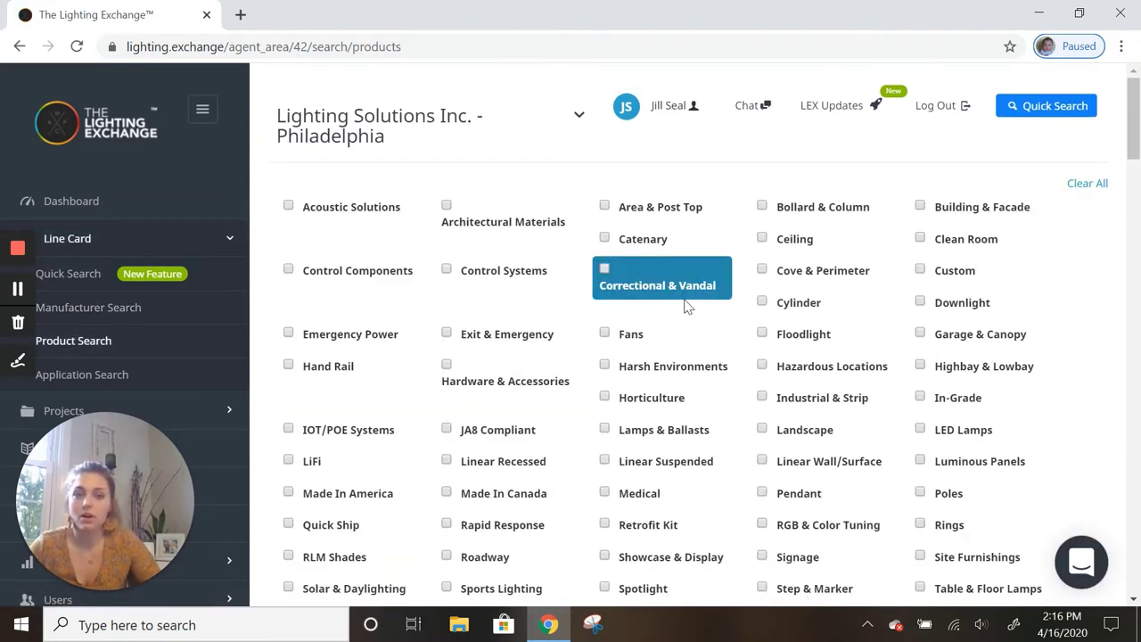
click(764, 209)
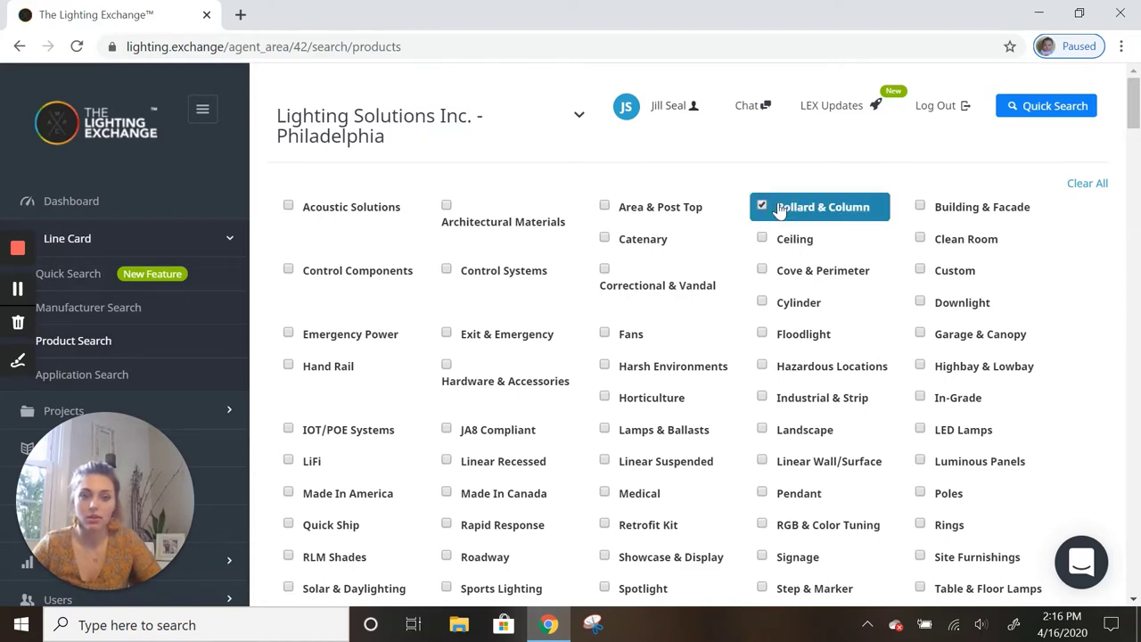
scroll(780, 209, down, 9)
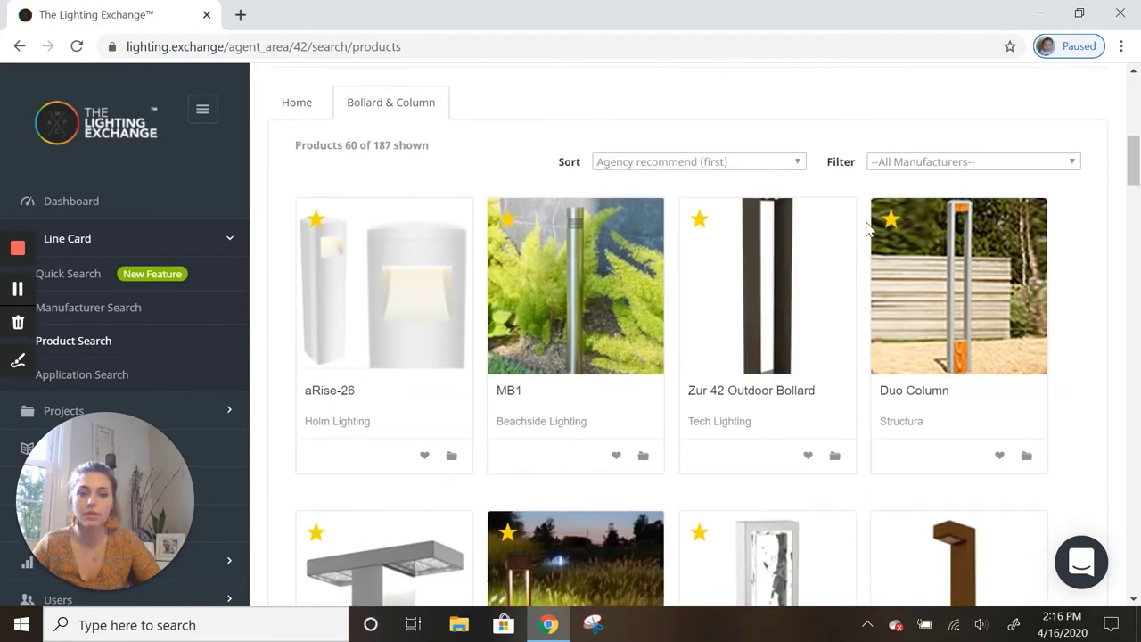
scroll(869, 229, down, 5)
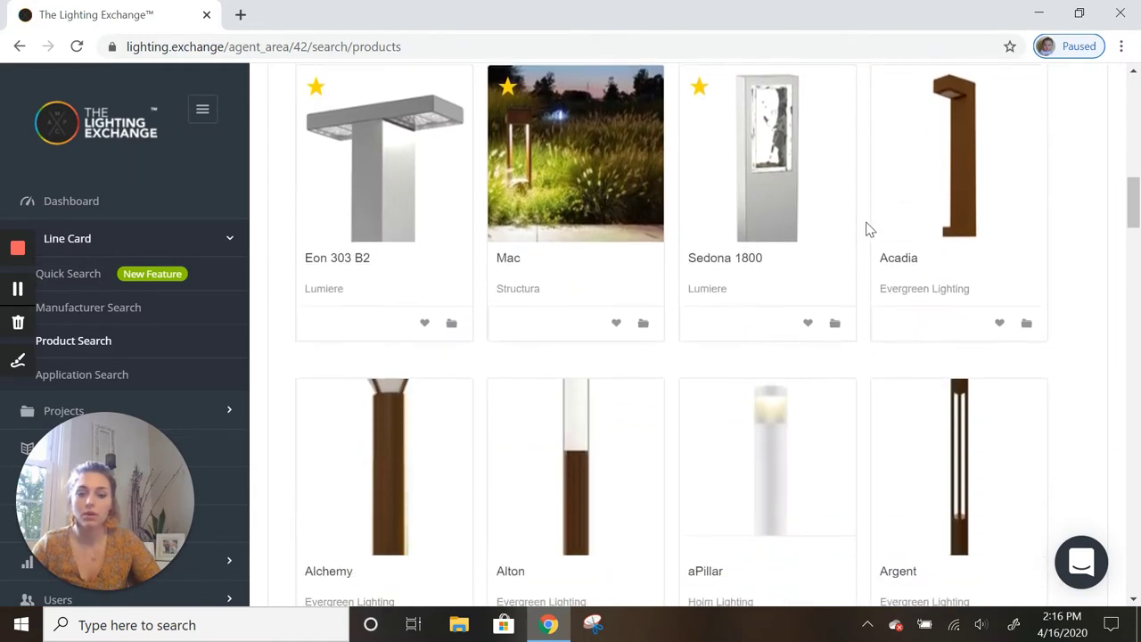
scroll(869, 230, down, 8)
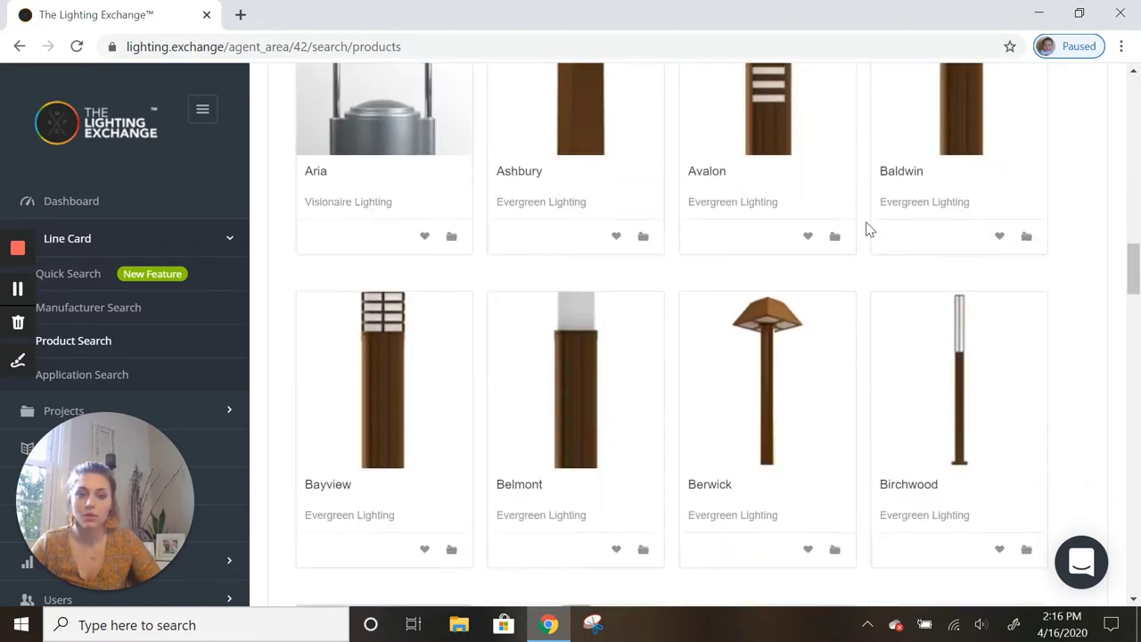
scroll(772, 334, up, 20)
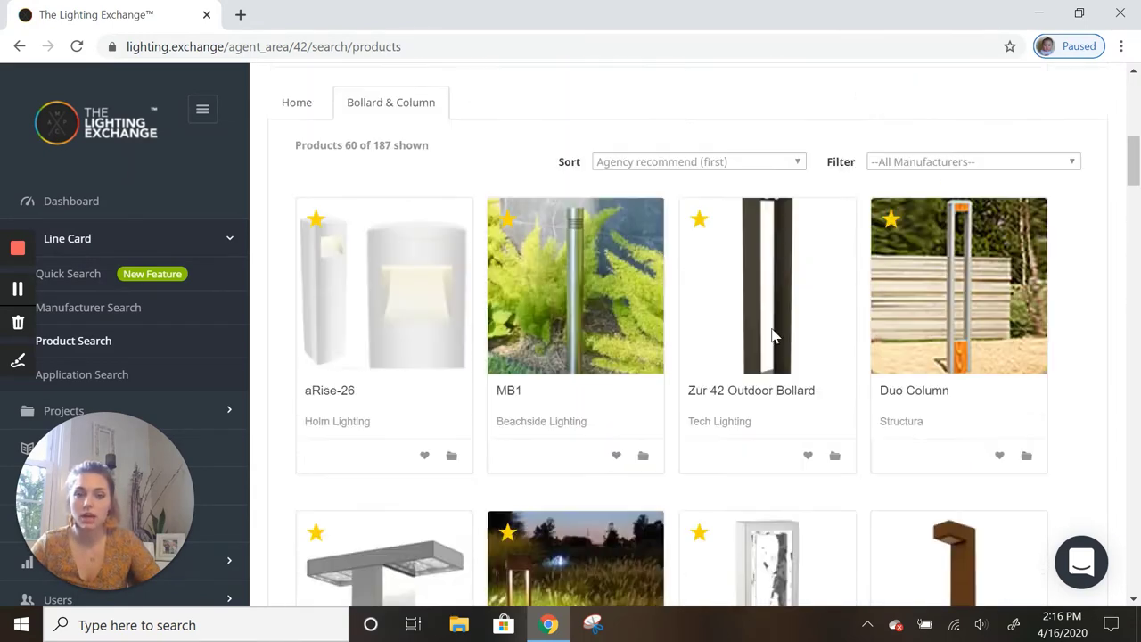
click(762, 206)
scroll(683, 491, down, 3)
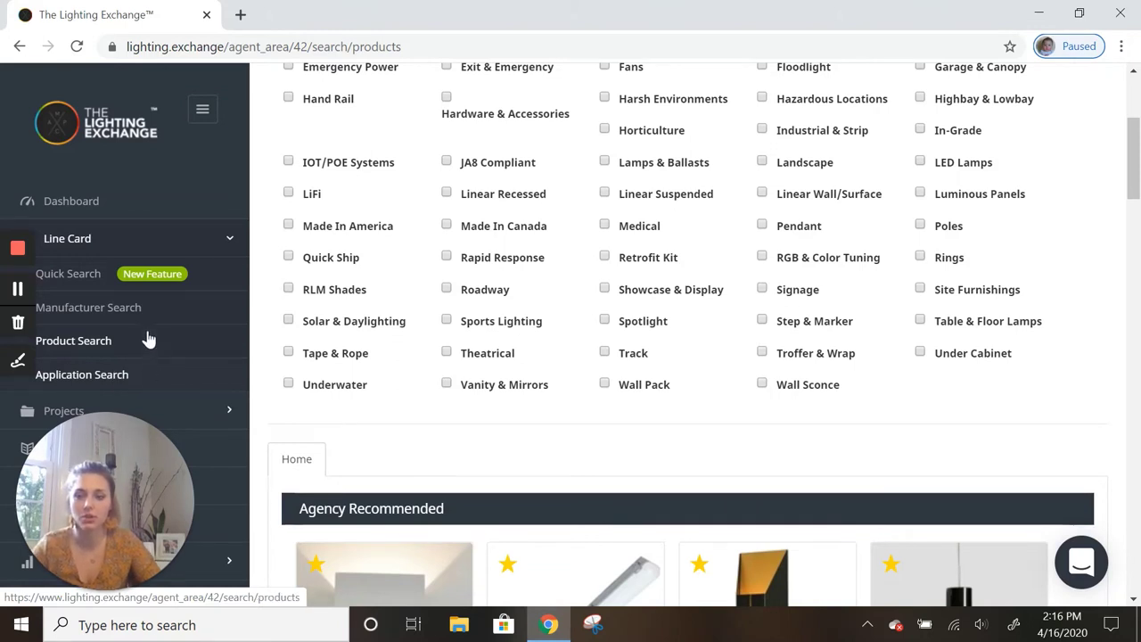
Open the list of active projects
scroll(152, 377, down, 1)
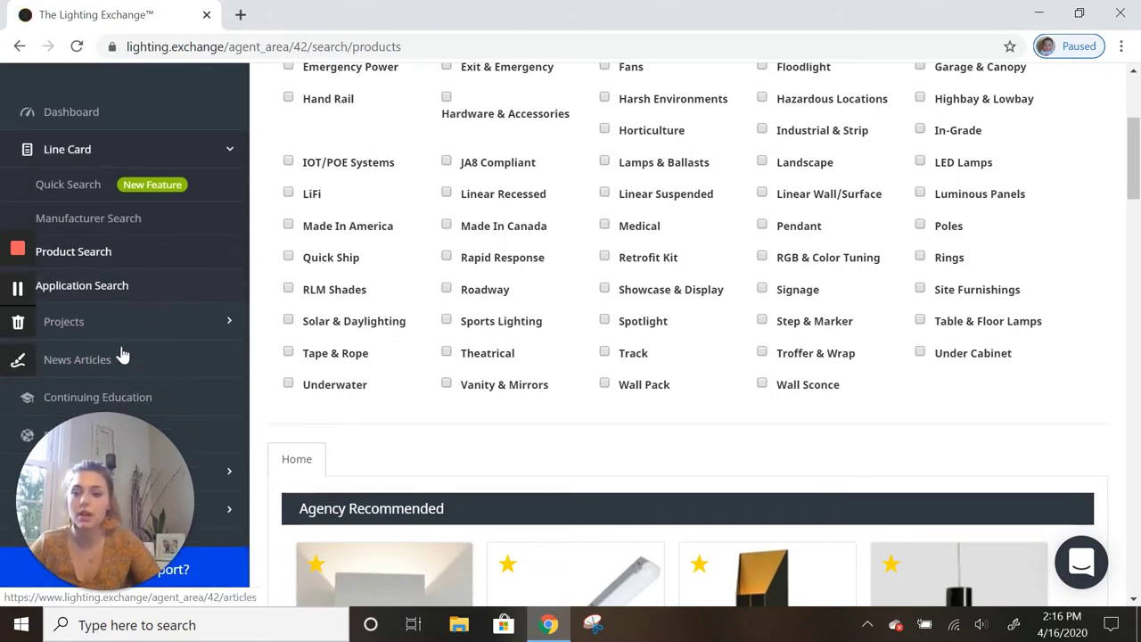
click(102, 335)
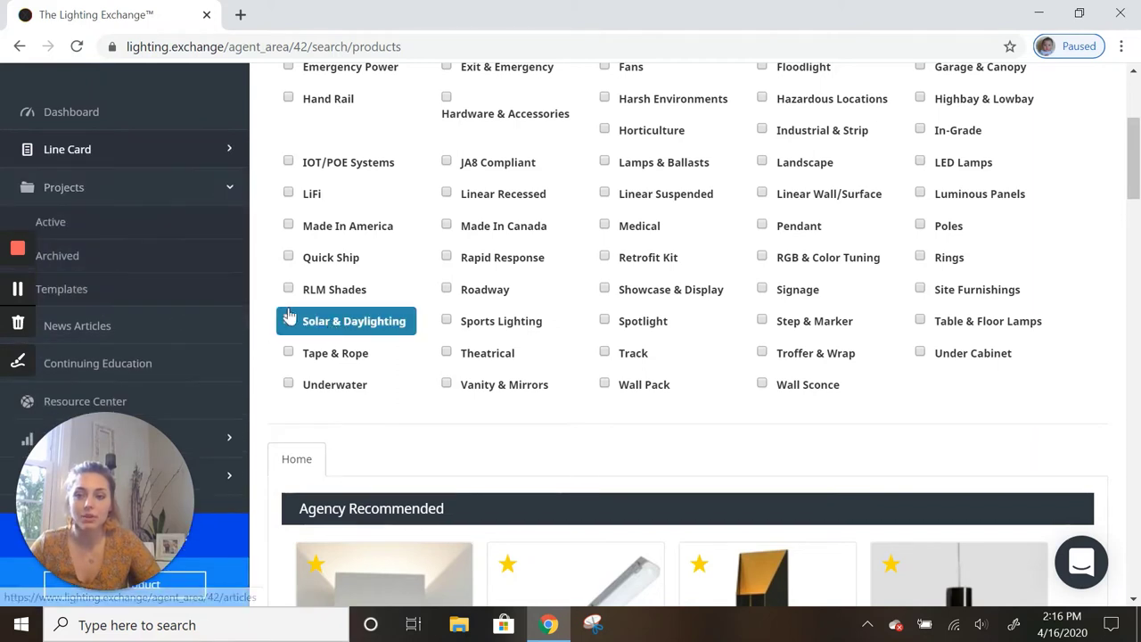
click(104, 203)
click(104, 212)
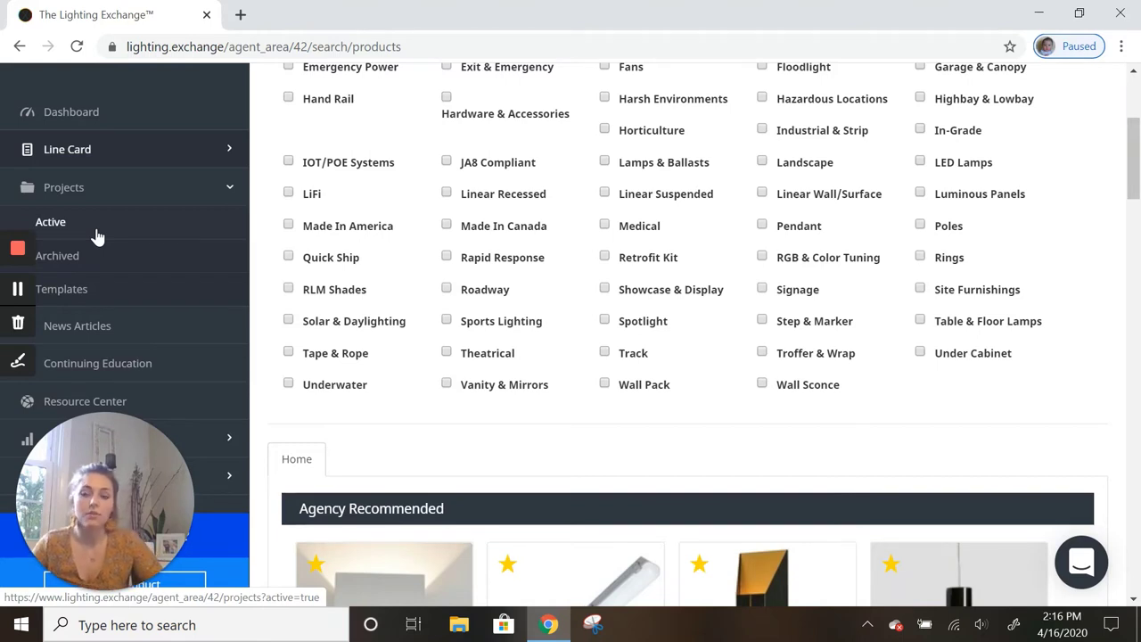
click(97, 237)
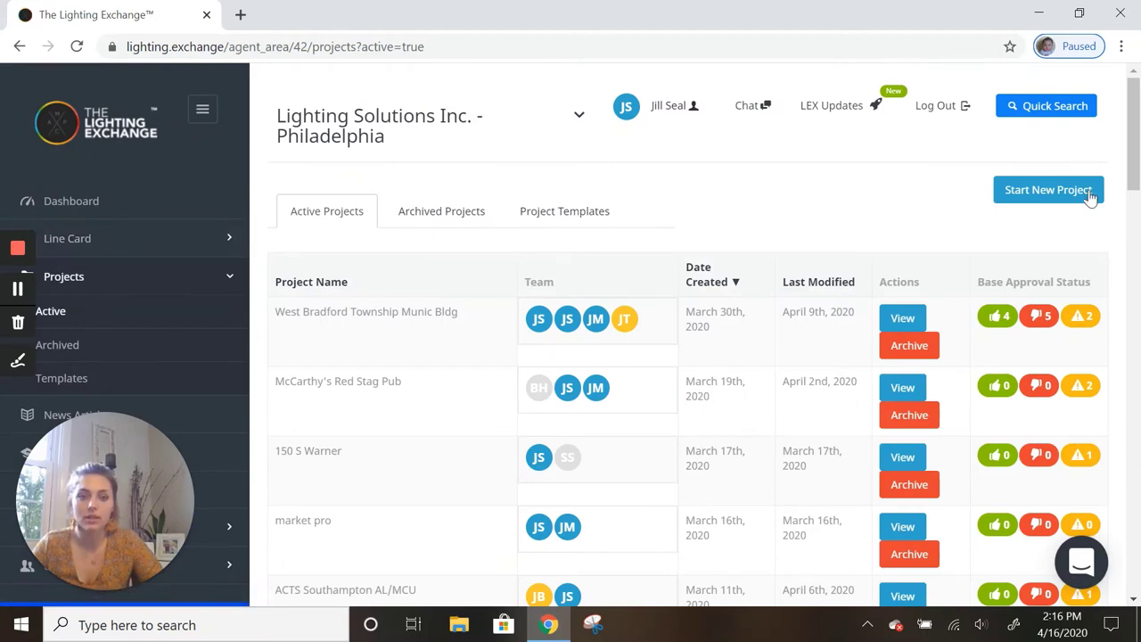
Open the Elementary School project from the second page of active projects
drag(1130, 154, 1130, 557)
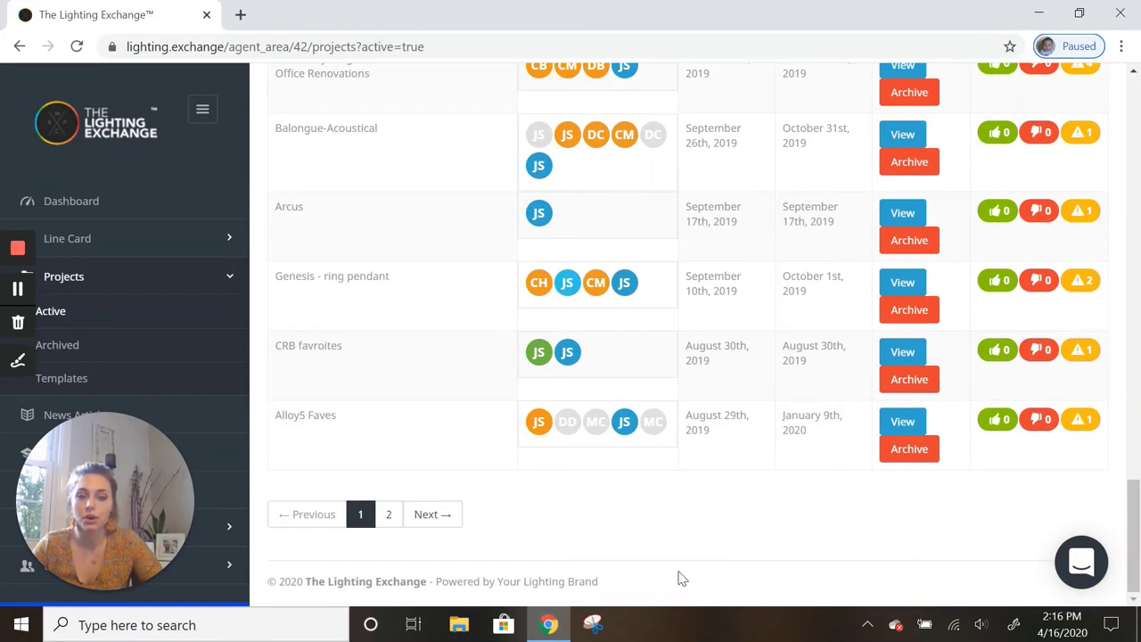
click(388, 514)
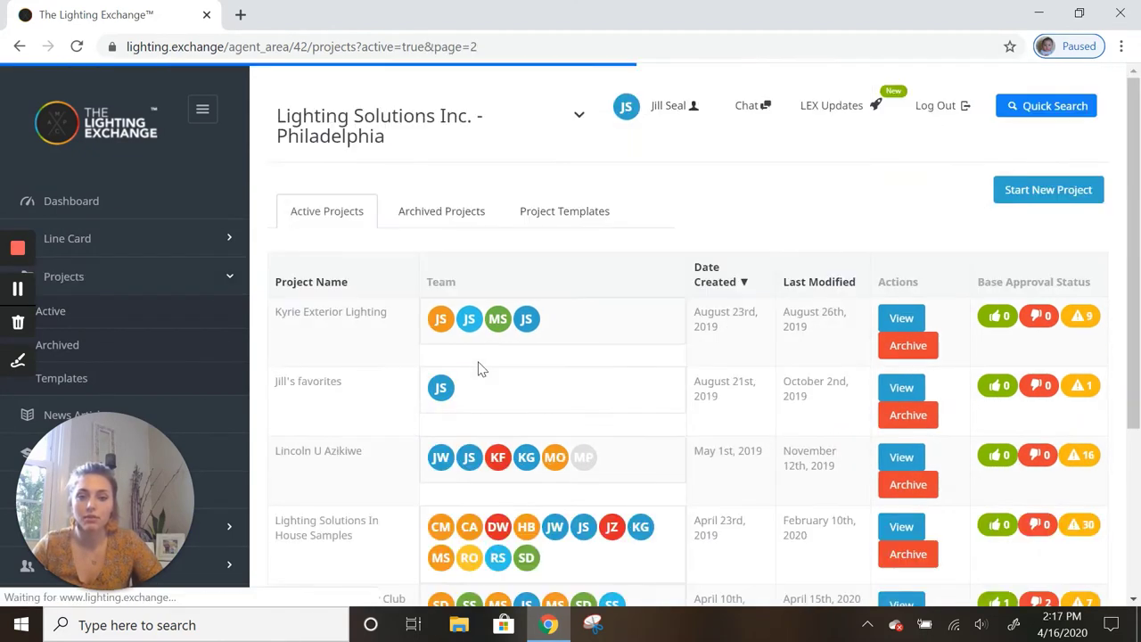
scroll(479, 369, down, 3)
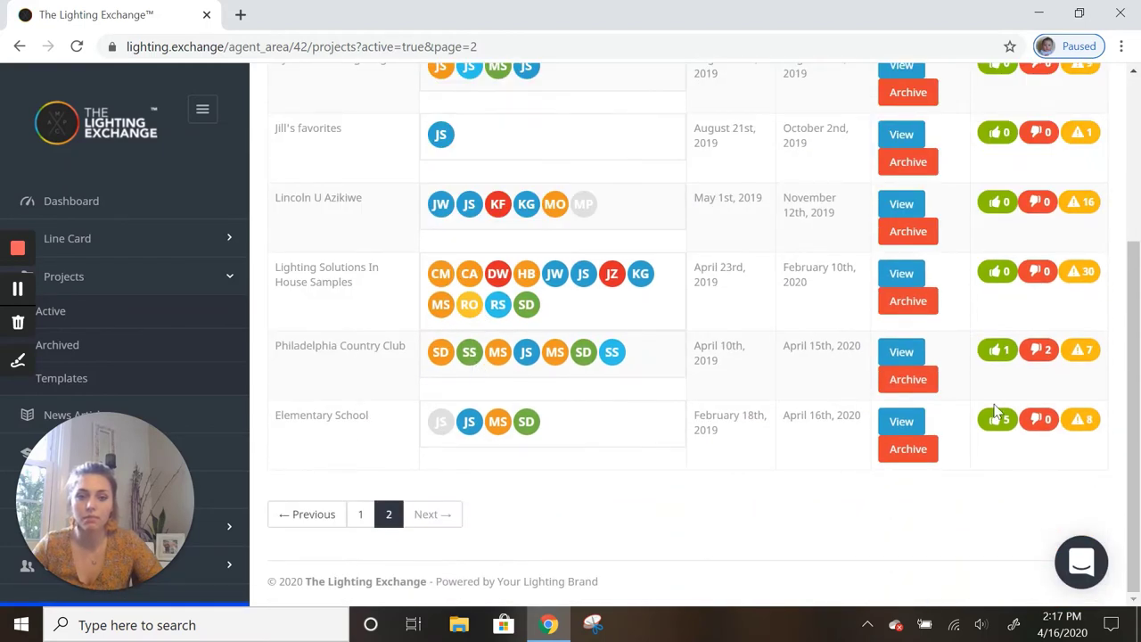
click(903, 423)
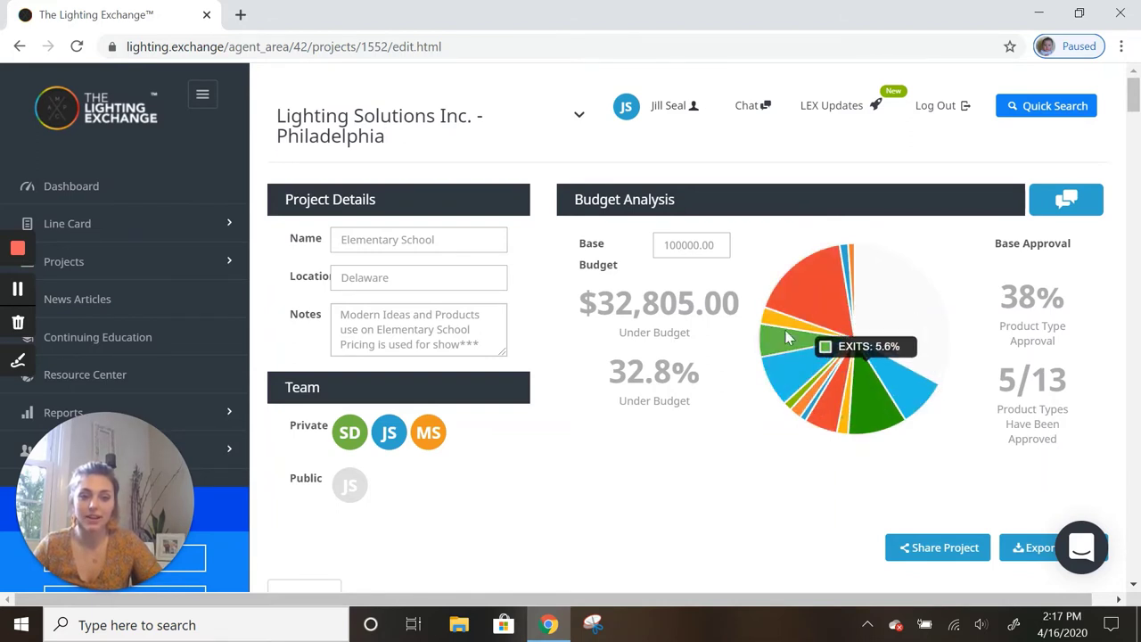
Review the Elementary School project's details, budget analysis and fixture schedule down to the AUDITORIUM type
scroll(540, 409, down, 2)
scroll(538, 409, down, 2)
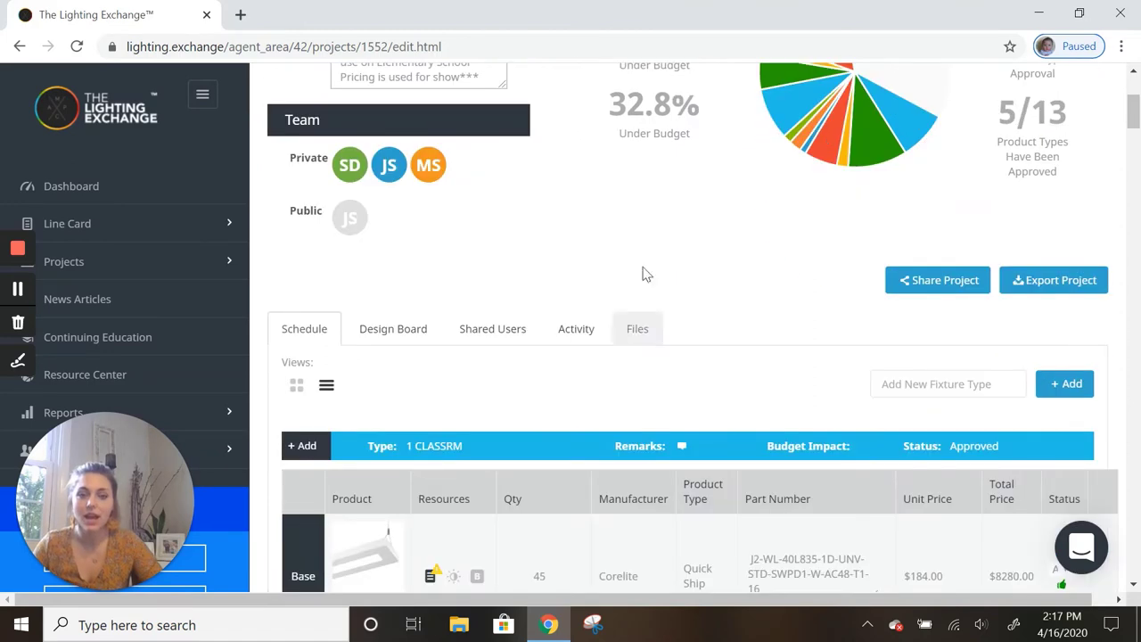
scroll(660, 235, down, 1)
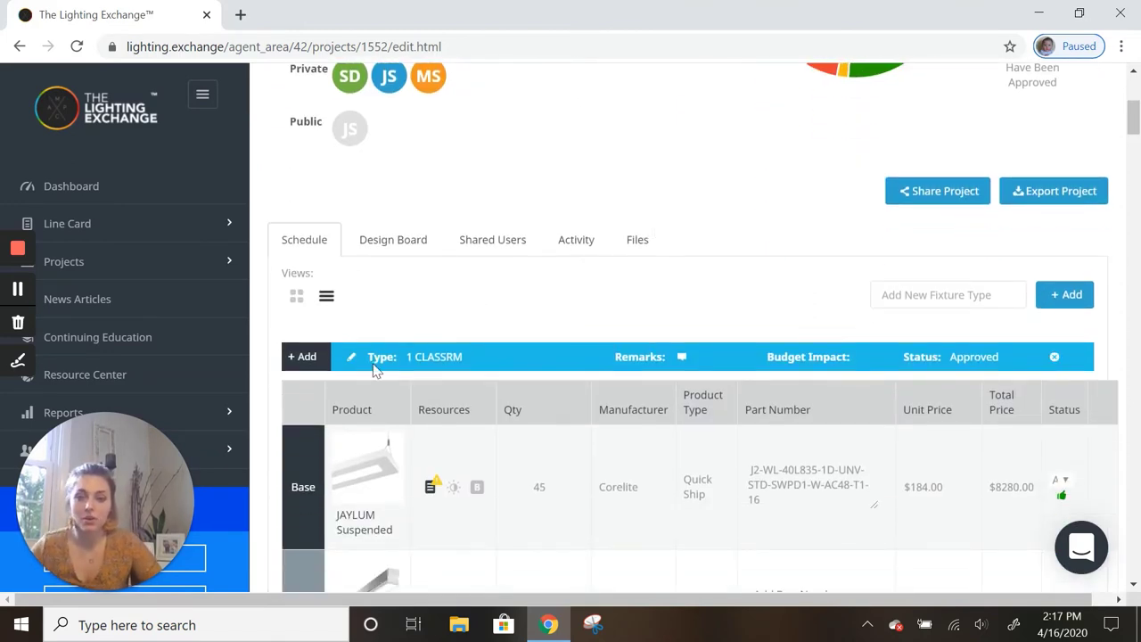
scroll(434, 356, down, 7)
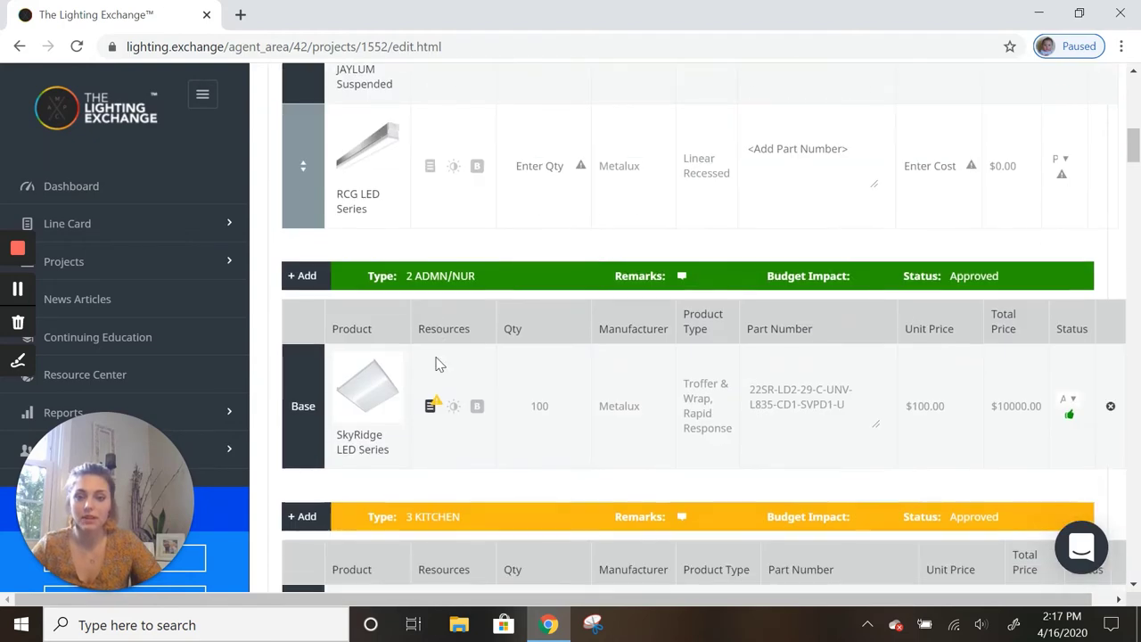
scroll(436, 363, down, 4)
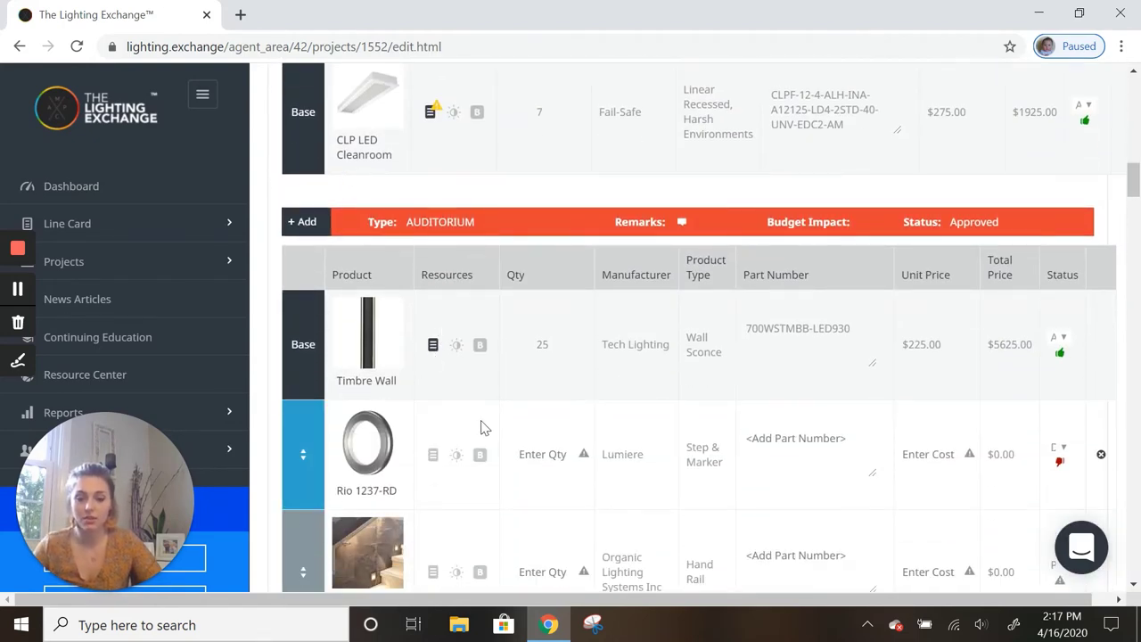
scroll(481, 428, up, 11)
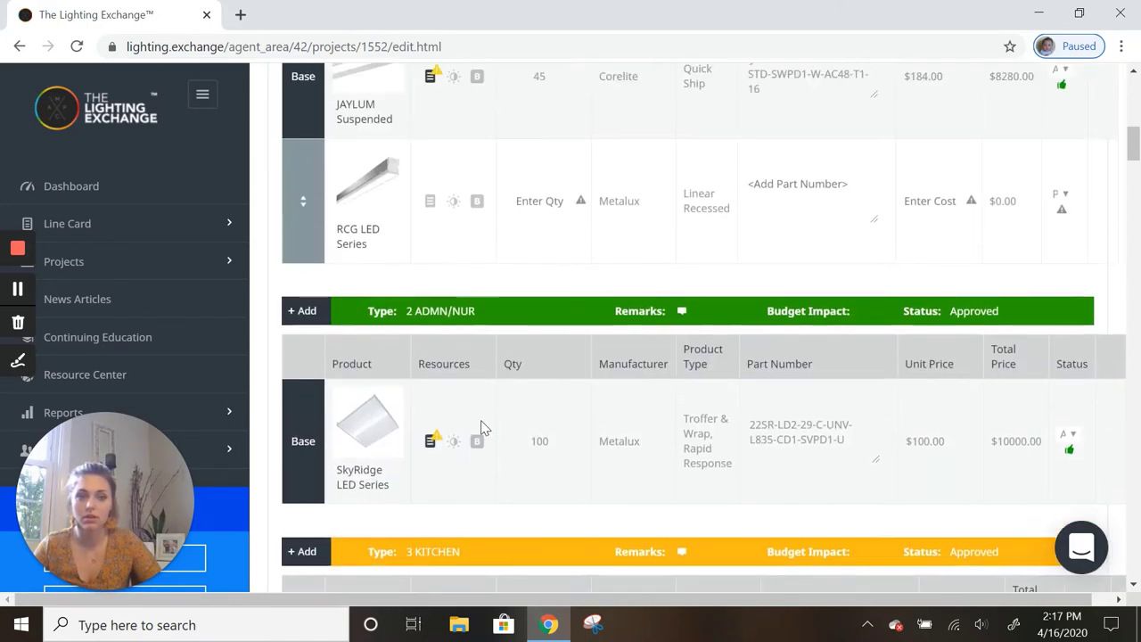
scroll(481, 428, up, 5)
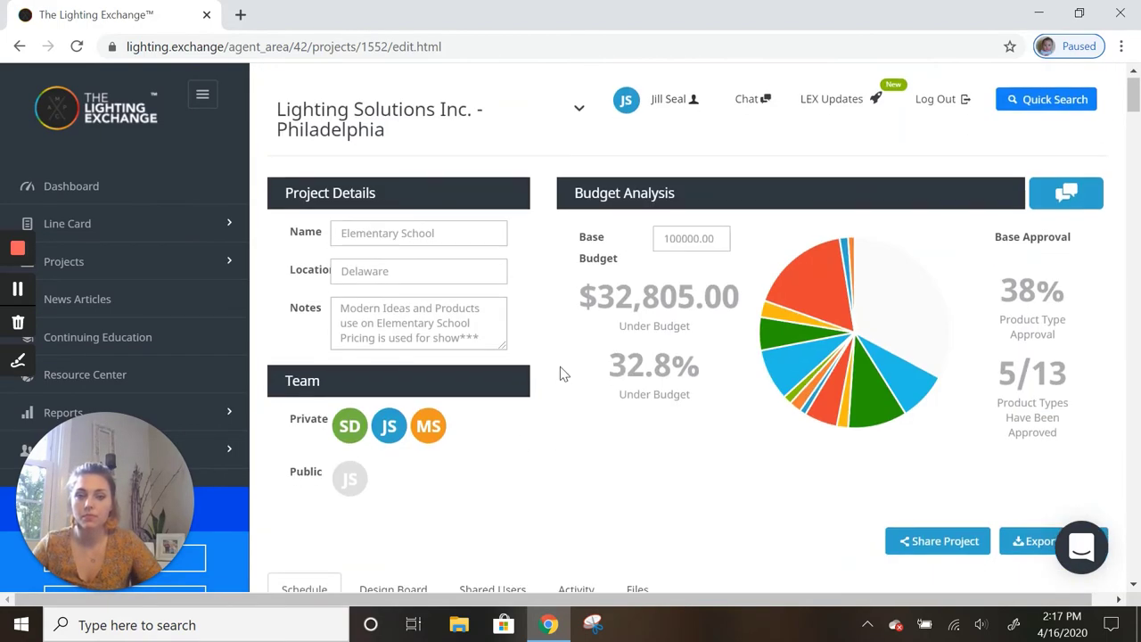
Check the status options for the JAYLUM Suspended base product under 1 CLASSRM, keeping its current status
scroll(560, 372, down, 5)
scroll(560, 372, down, 1)
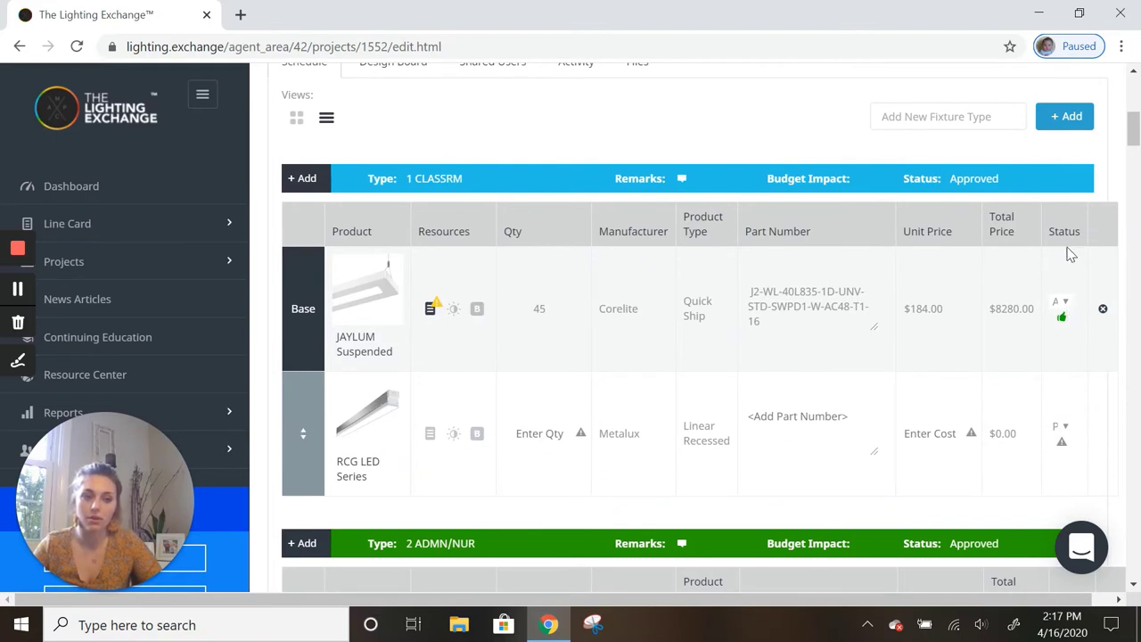
click(1064, 303)
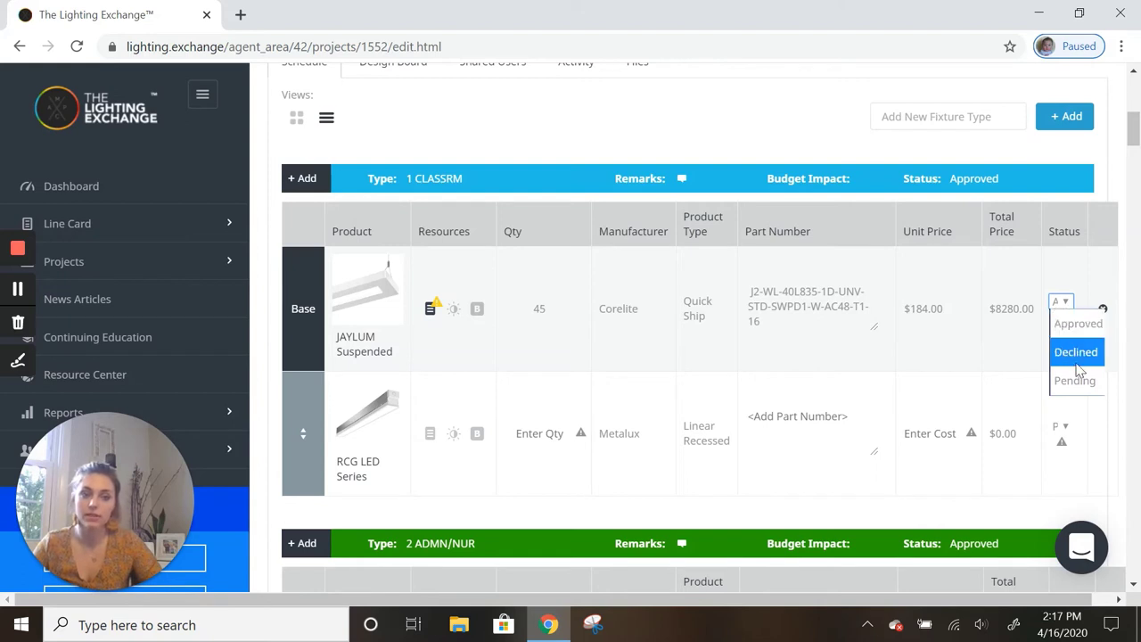
click(983, 349)
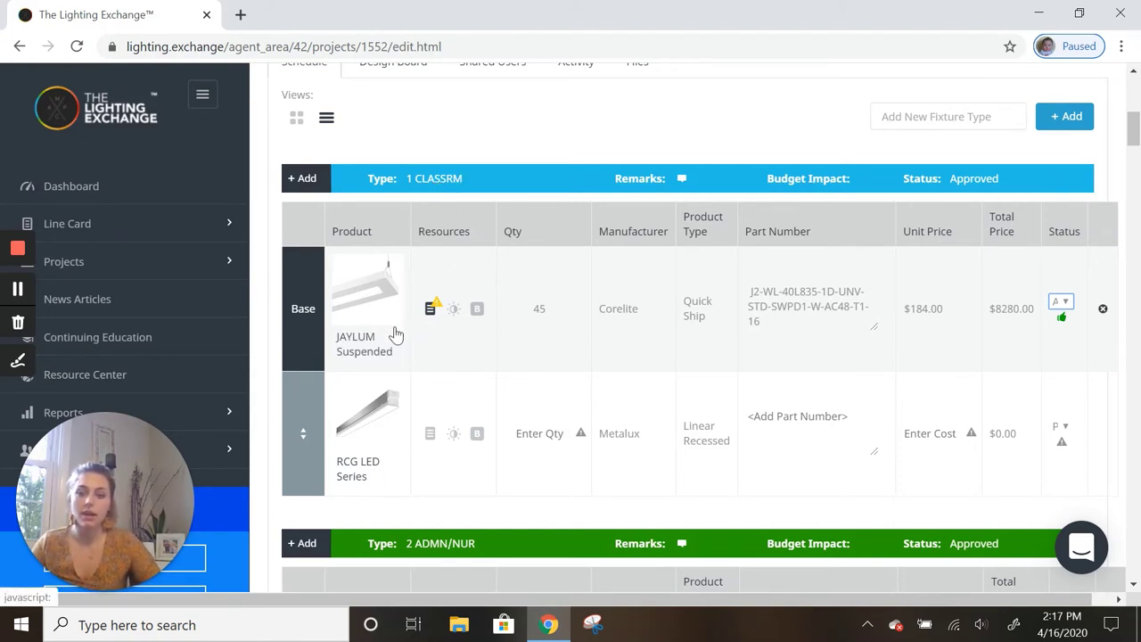
click(1071, 303)
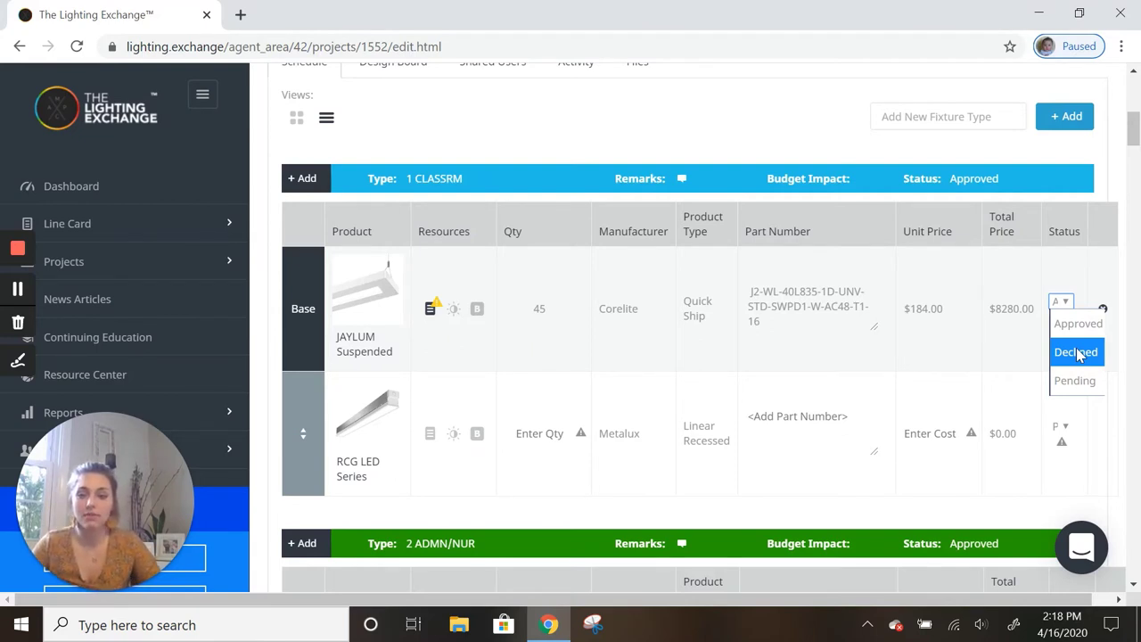
click(997, 353)
Examine the approval statuses of the scheduled fixture types, and compare the base and alternate products under 1 CLASSRM
scroll(996, 313, down, 4)
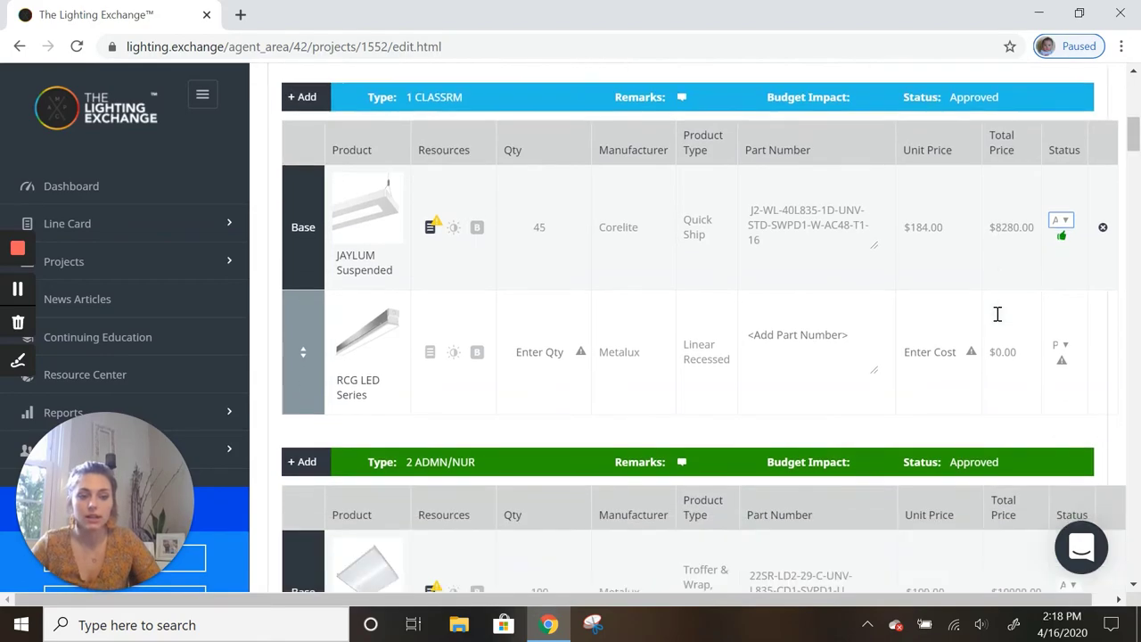
scroll(997, 313, down, 3)
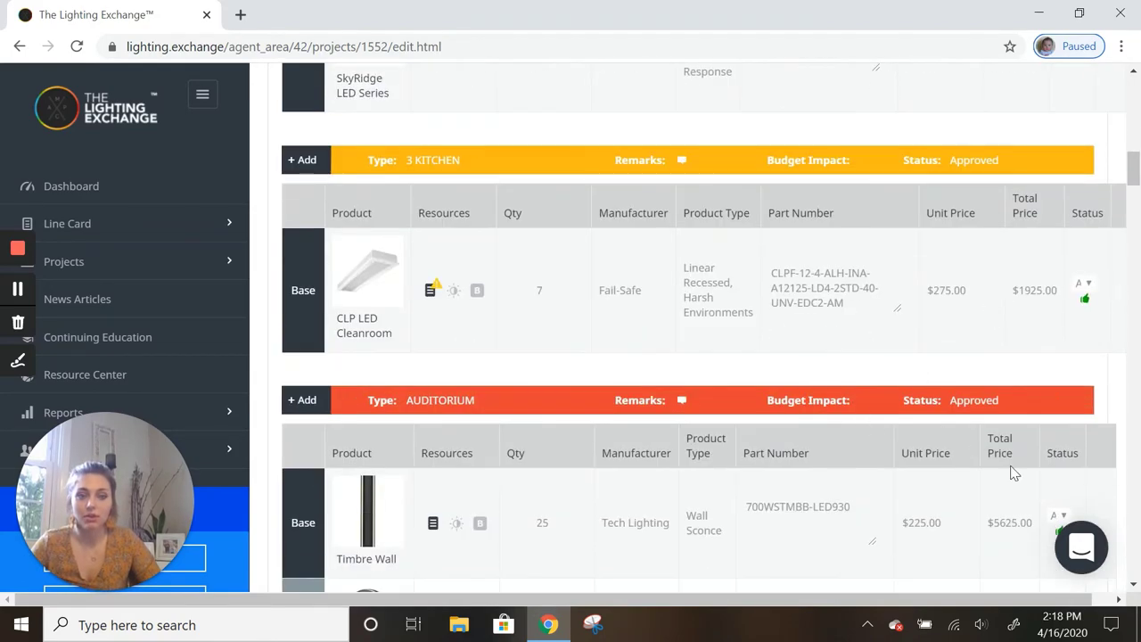
scroll(1014, 473, down, 1)
scroll(972, 443, up, 8)
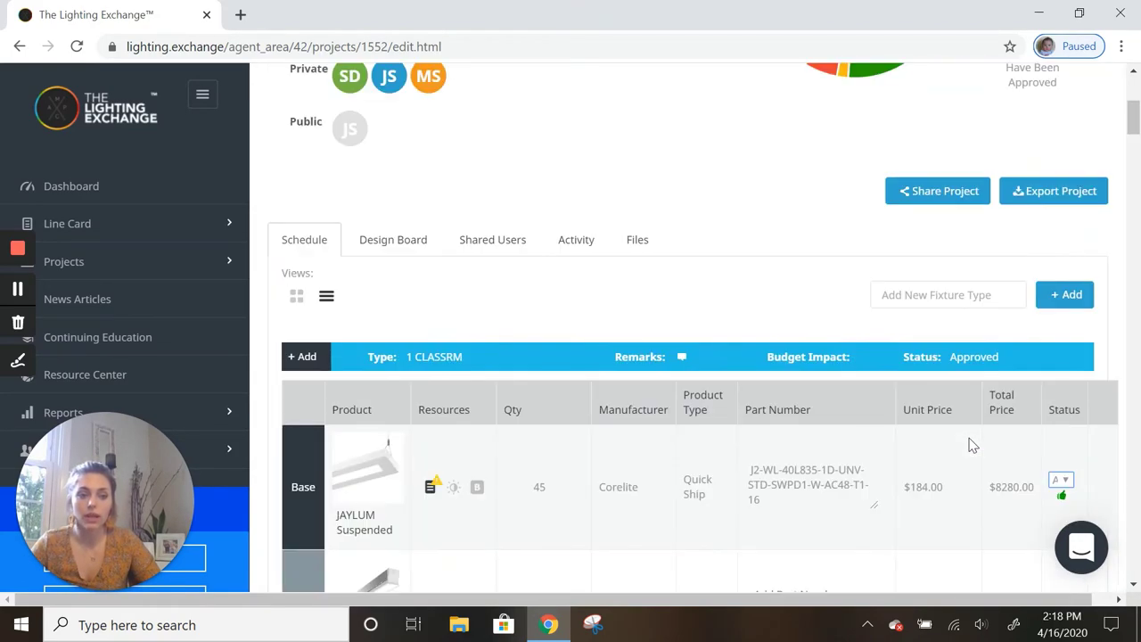
scroll(972, 443, down, 1)
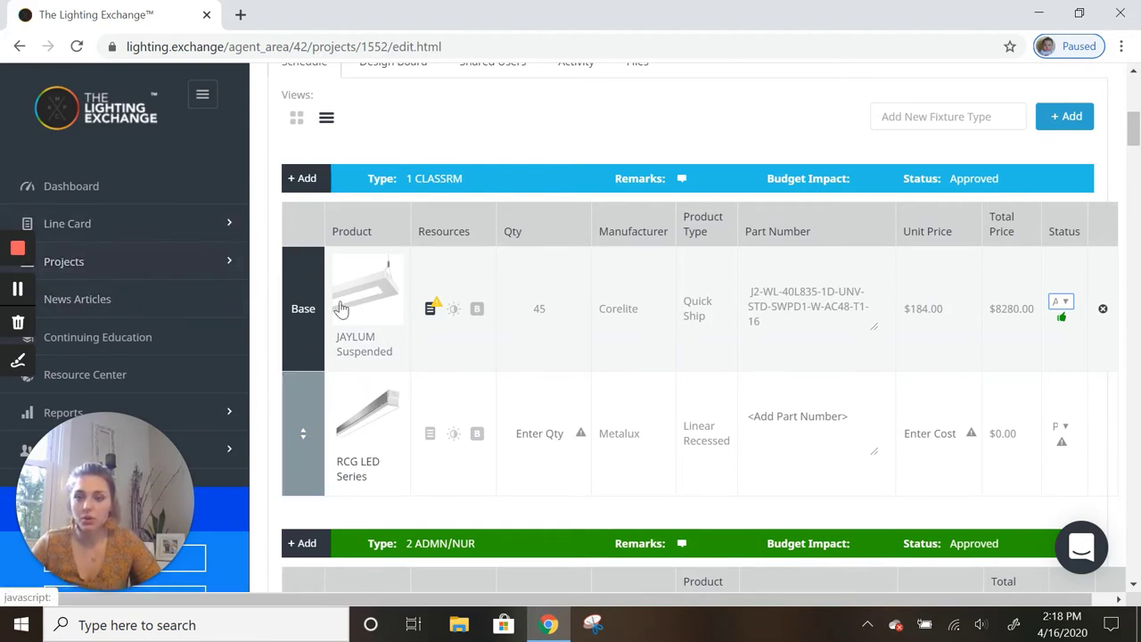
scroll(331, 276, up, 3)
scroll(334, 309, up, 1)
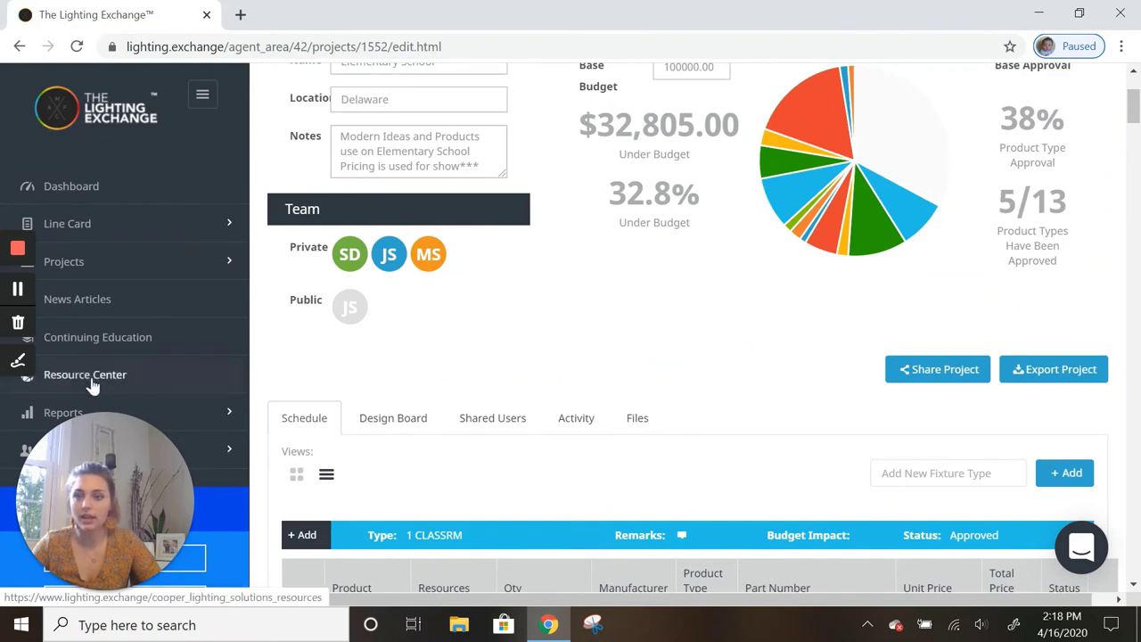
Leave the Elementary School project and return to the active projects list
click(179, 264)
click(88, 303)
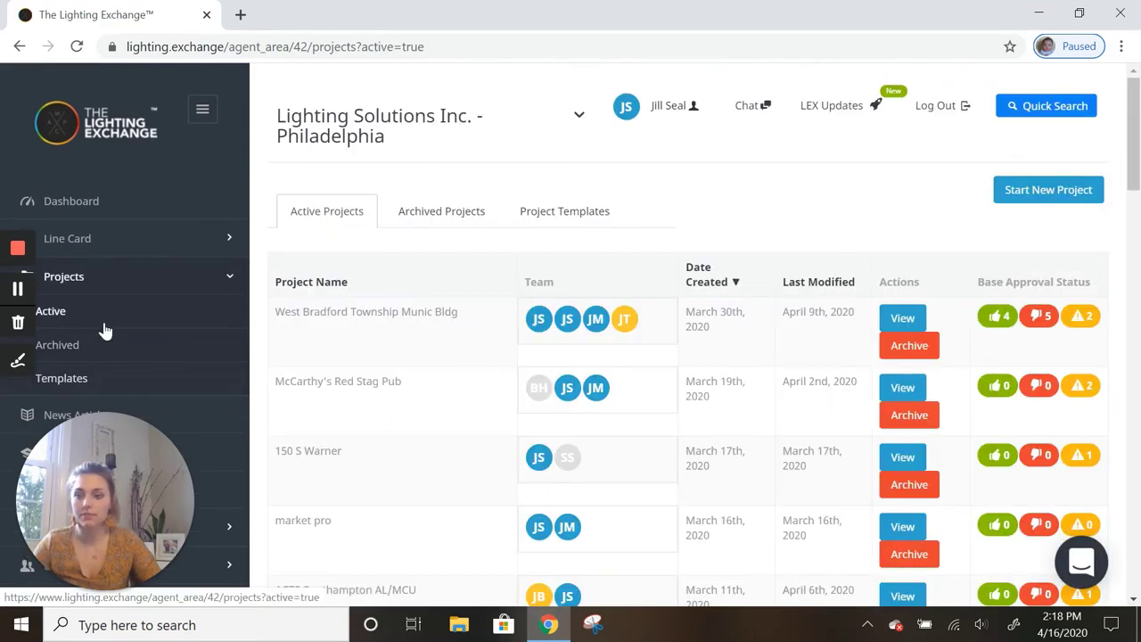
drag(125, 499, 200, 499)
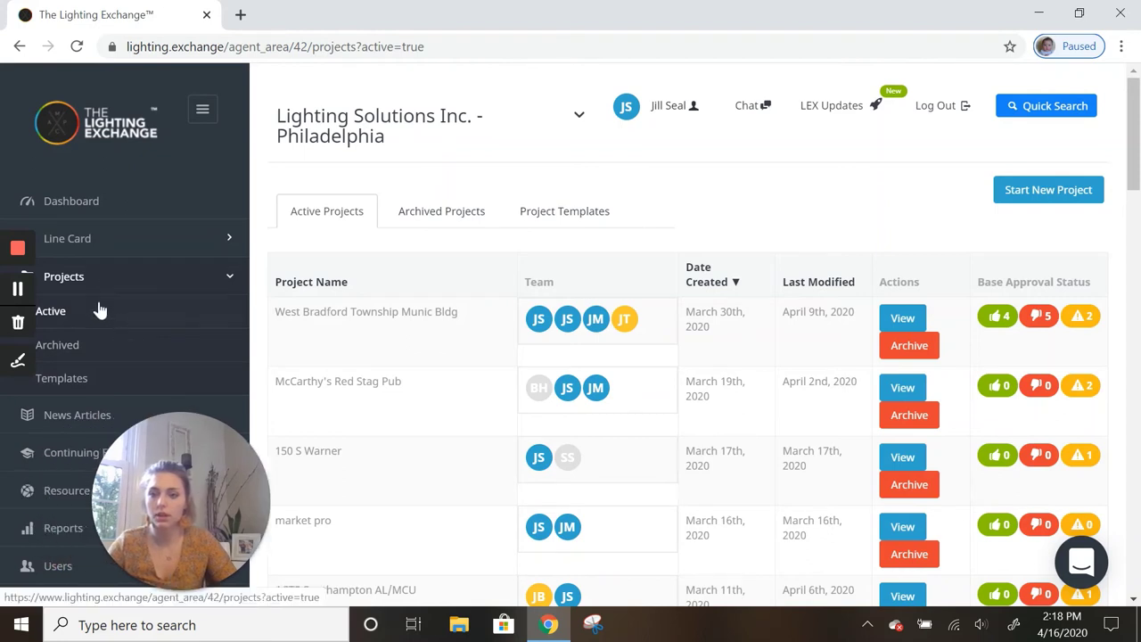
drag(155, 428, 226, 428)
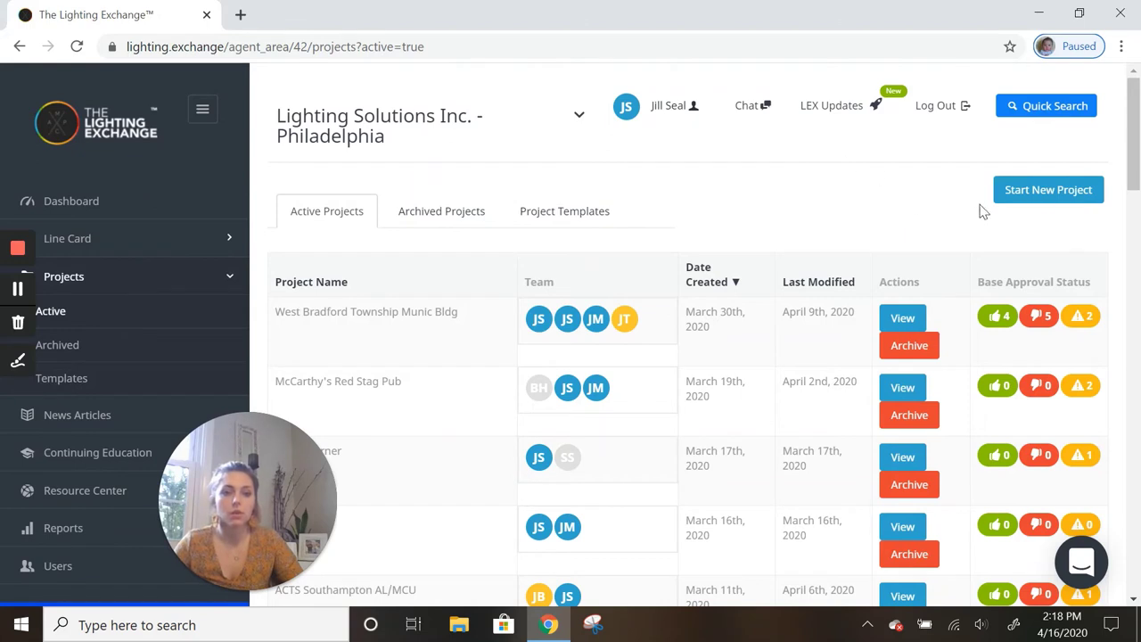
click(1041, 199)
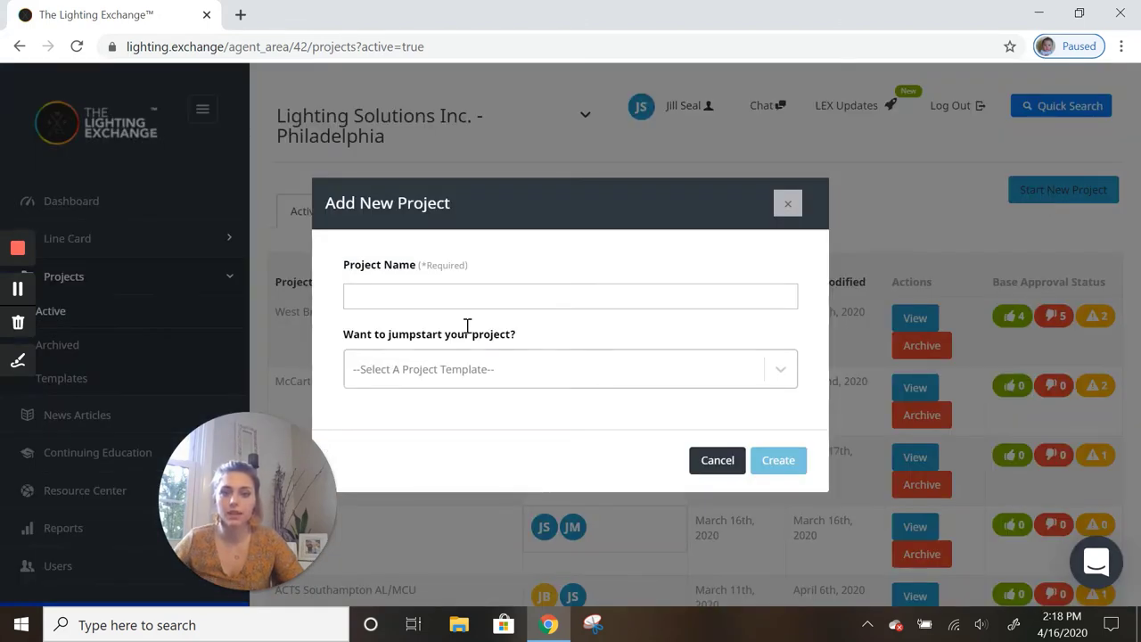
click(464, 300)
text(L)
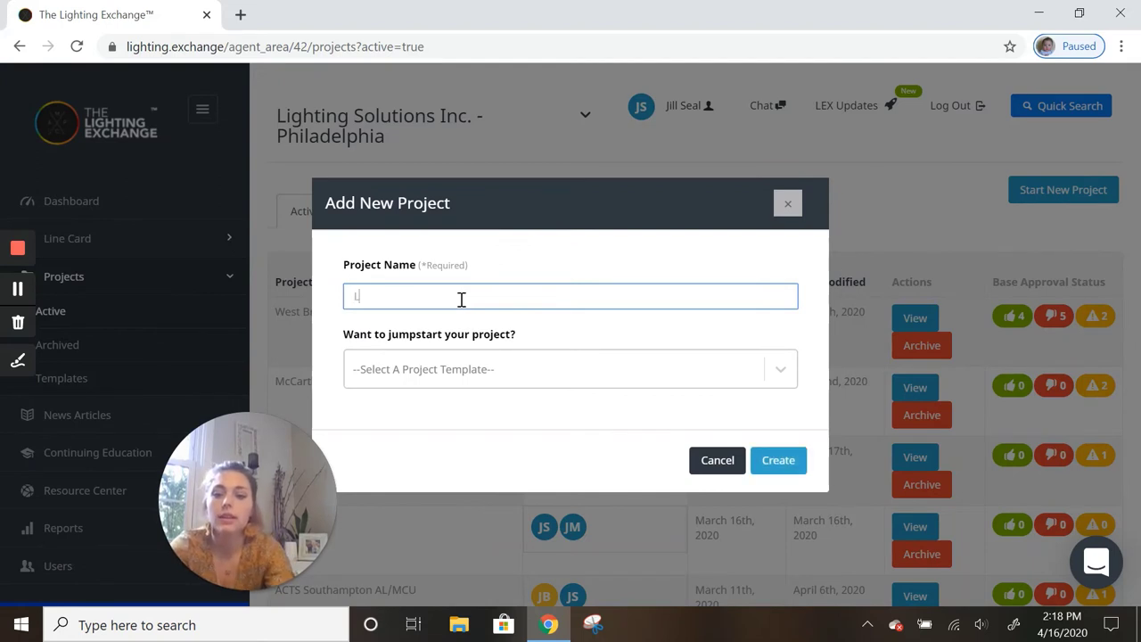
text(E Sample)
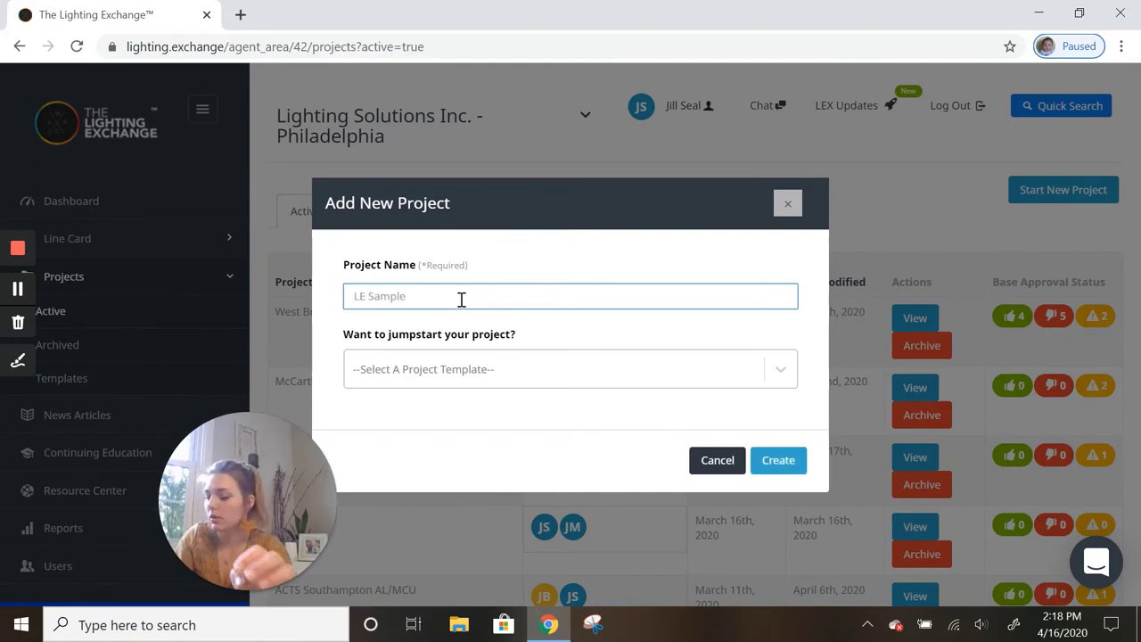
click(456, 379)
click(472, 418)
click(613, 374)
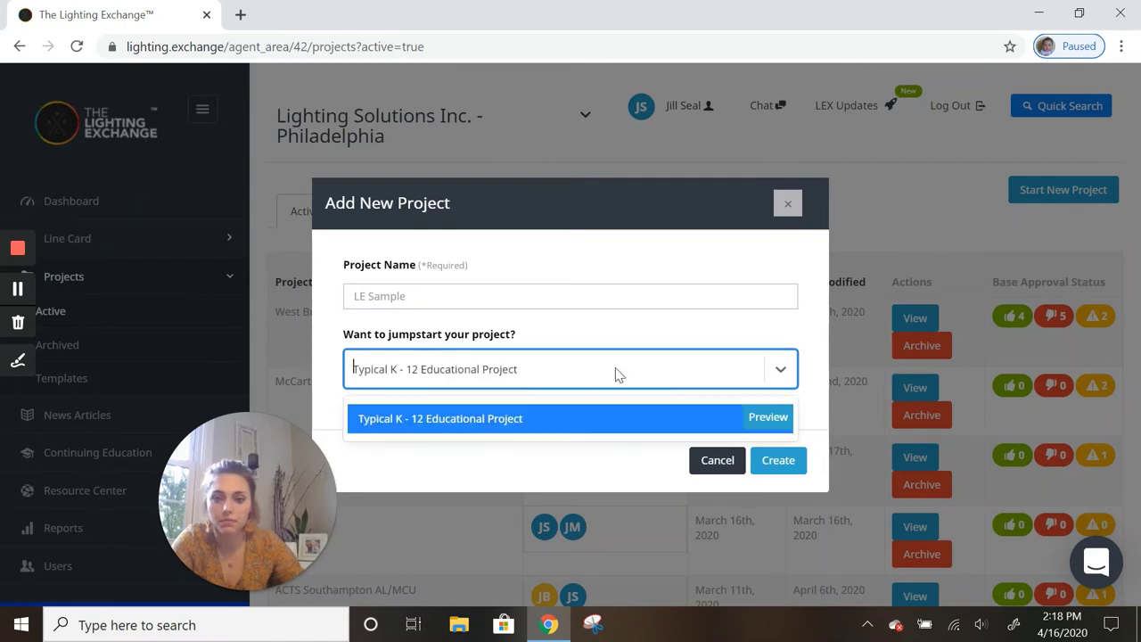
click(731, 366)
click(717, 461)
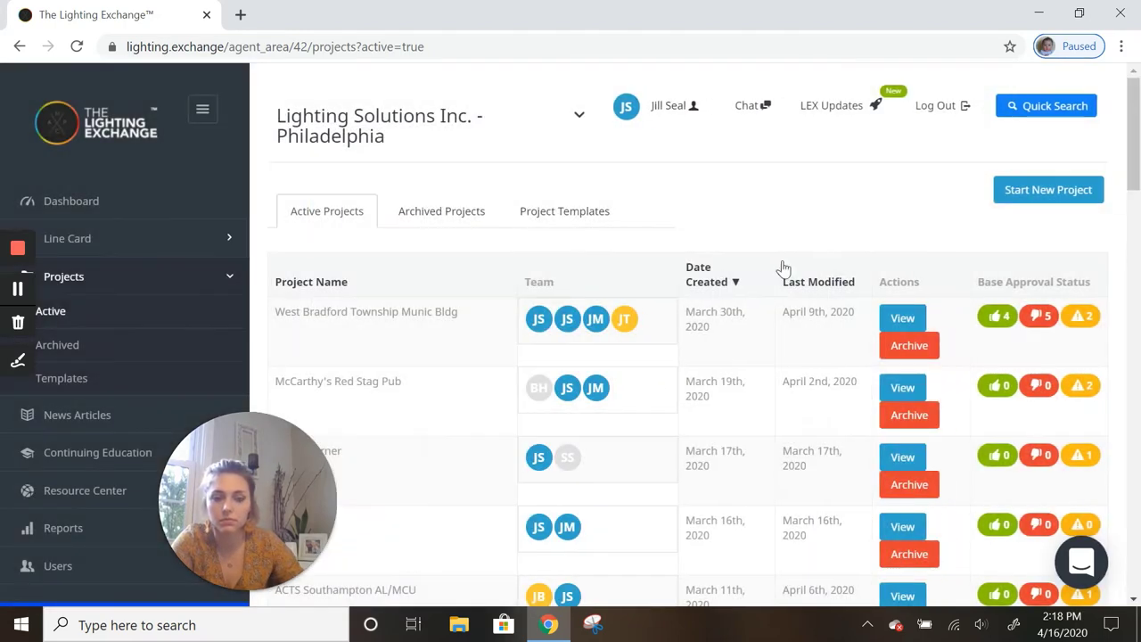
Create a new project named Lighting Exchange Sample without using a project template
click(1023, 203)
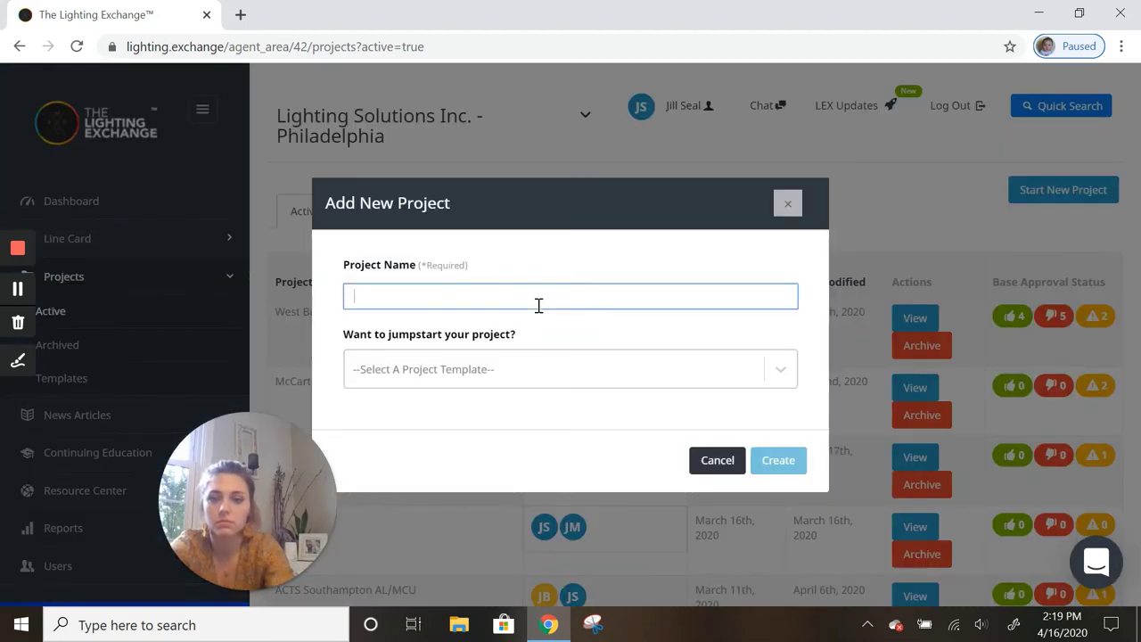
text(Lighting Exchange Sample)
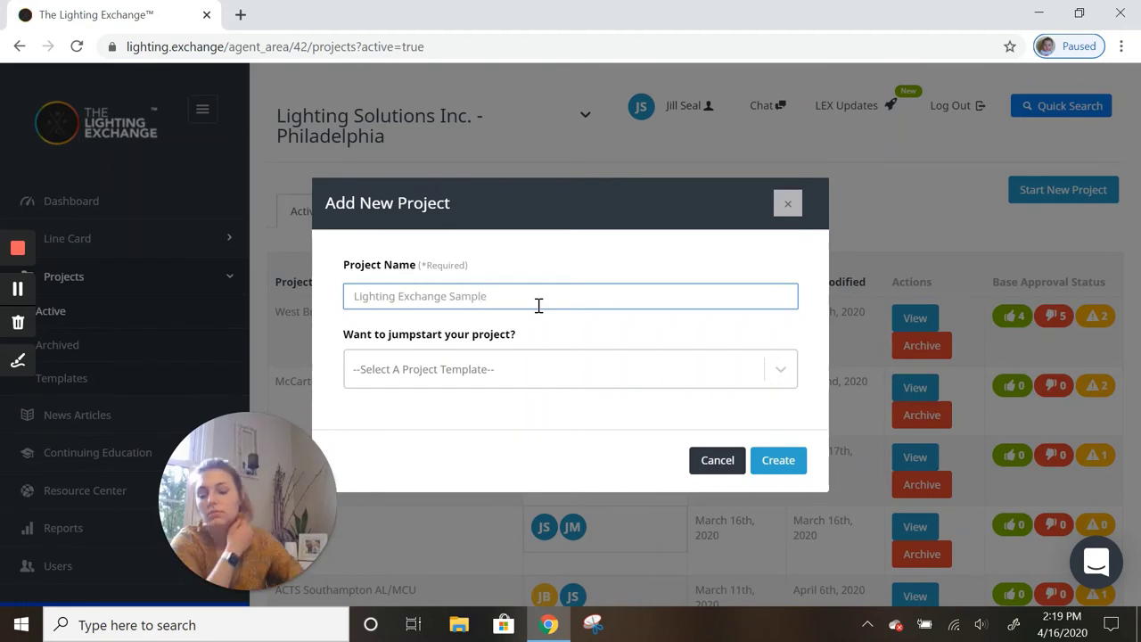
click(790, 461)
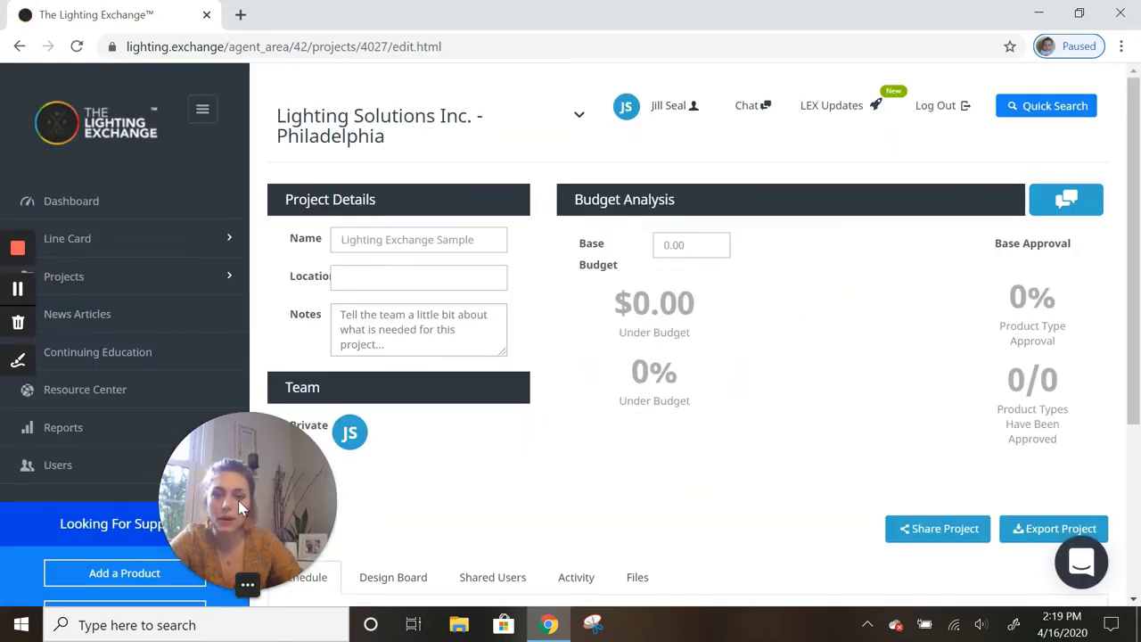
Dismiss the first-product tip and add a fixture type named Classroom to the project's schedule
scroll(667, 484, down, 2)
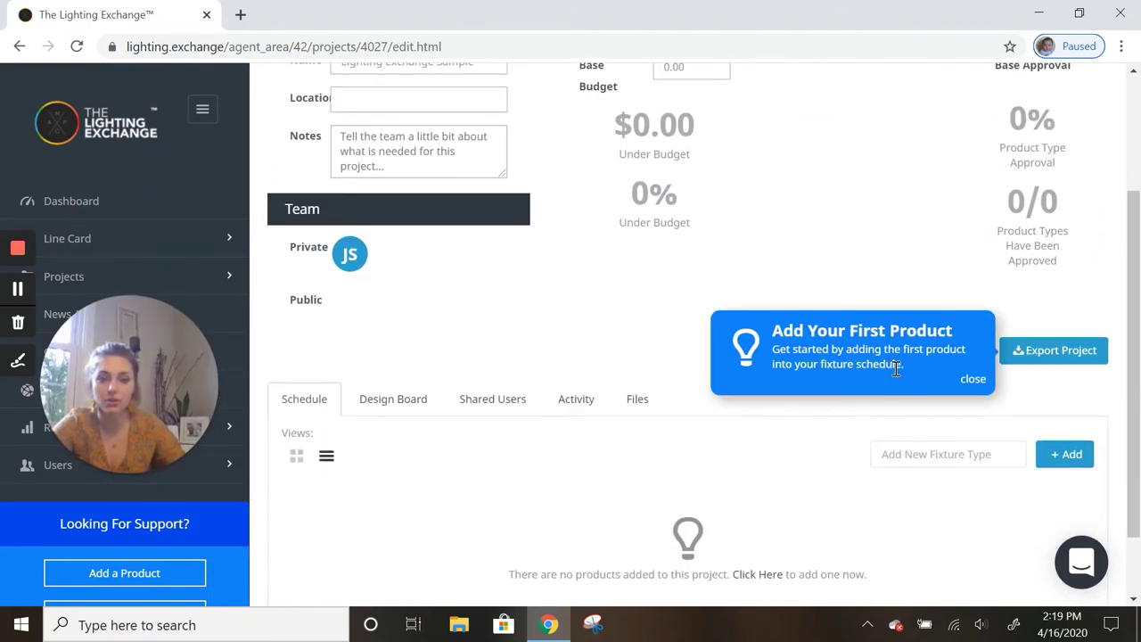
click(970, 379)
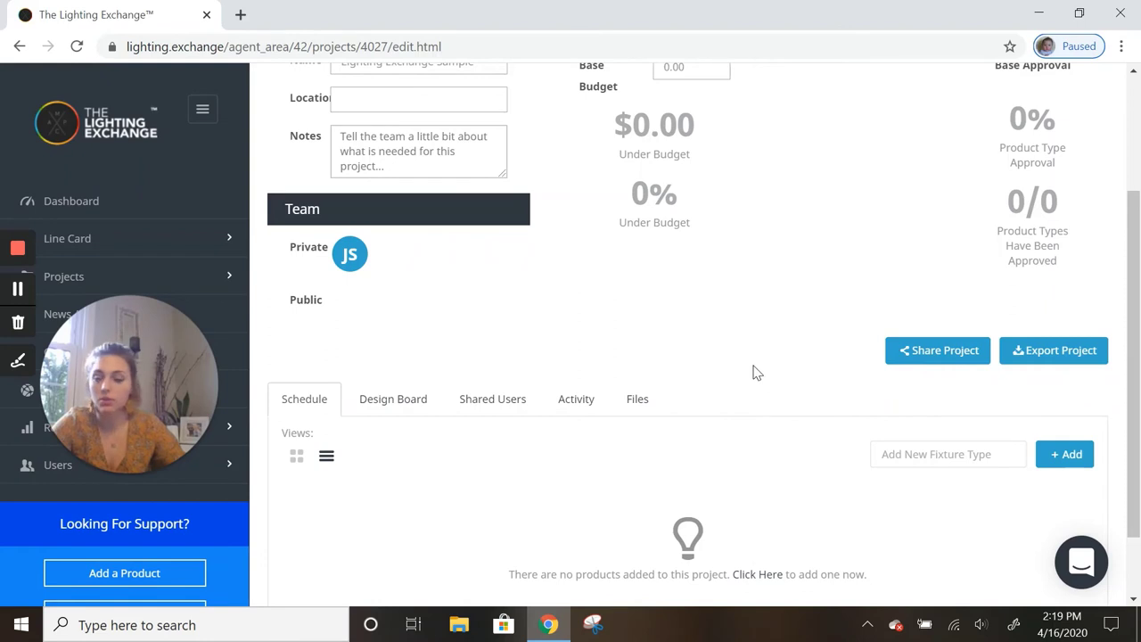
click(1069, 457)
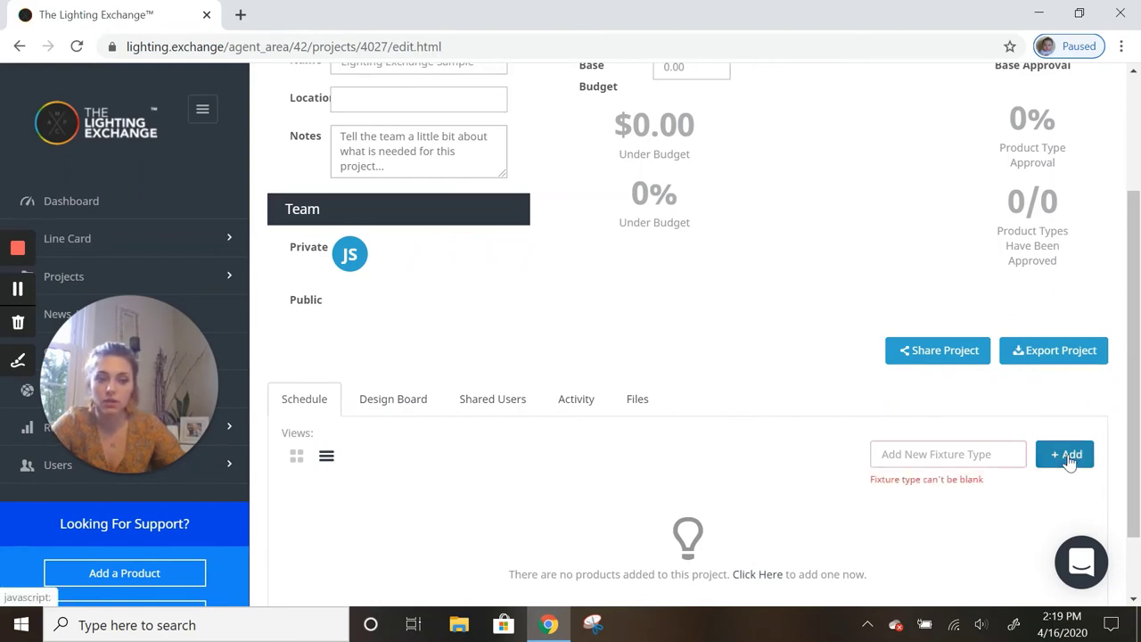
click(998, 453)
text(C)
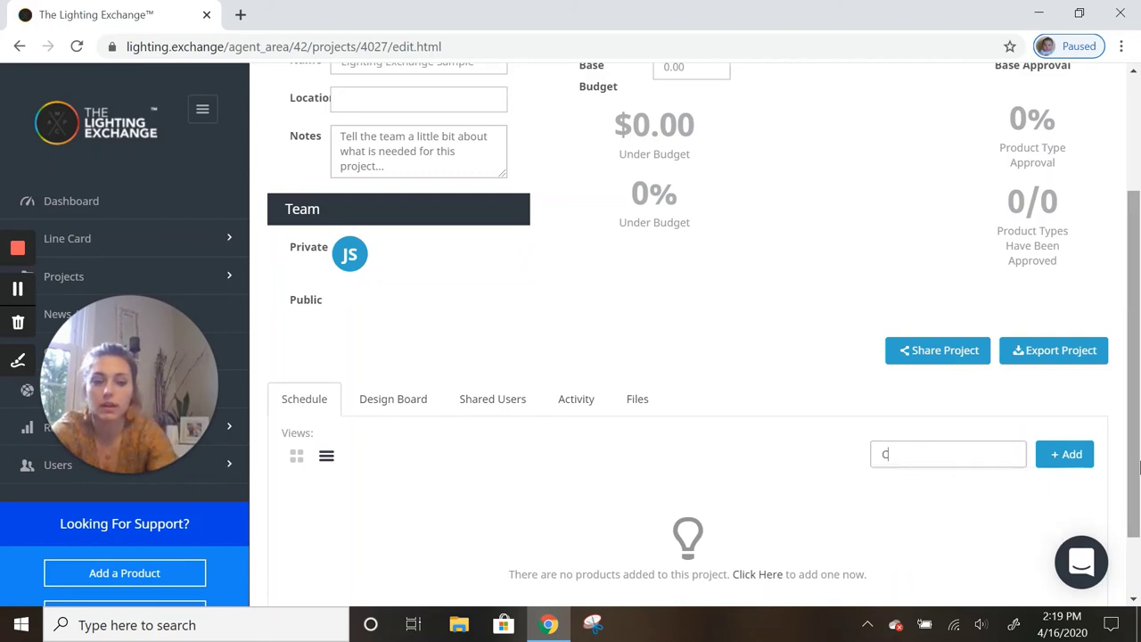
text(lassroom)
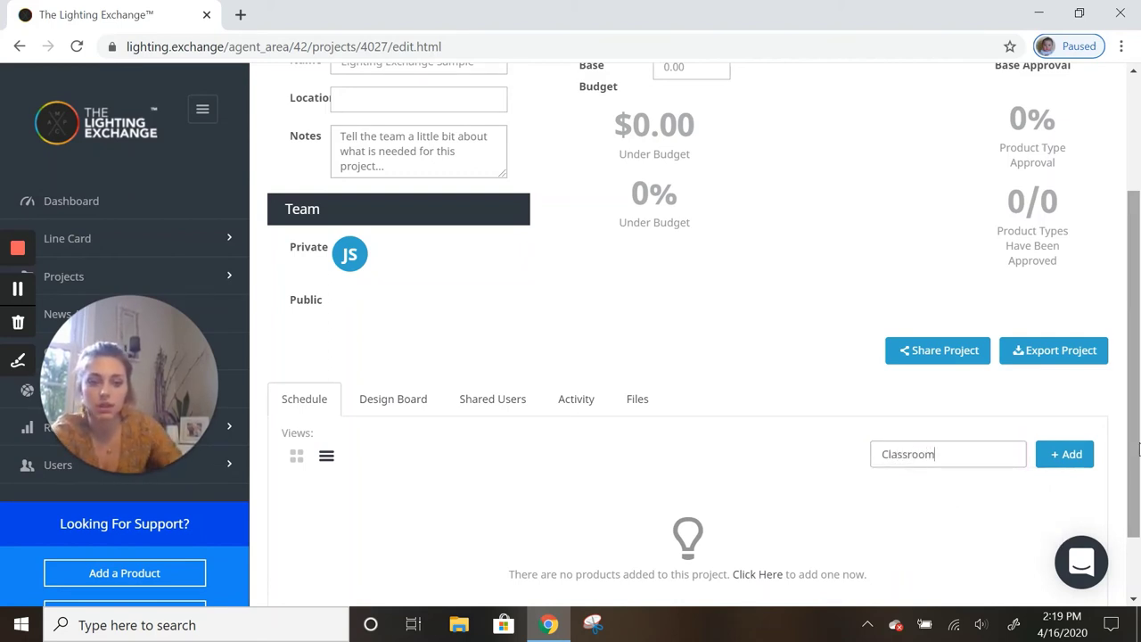
click(1073, 456)
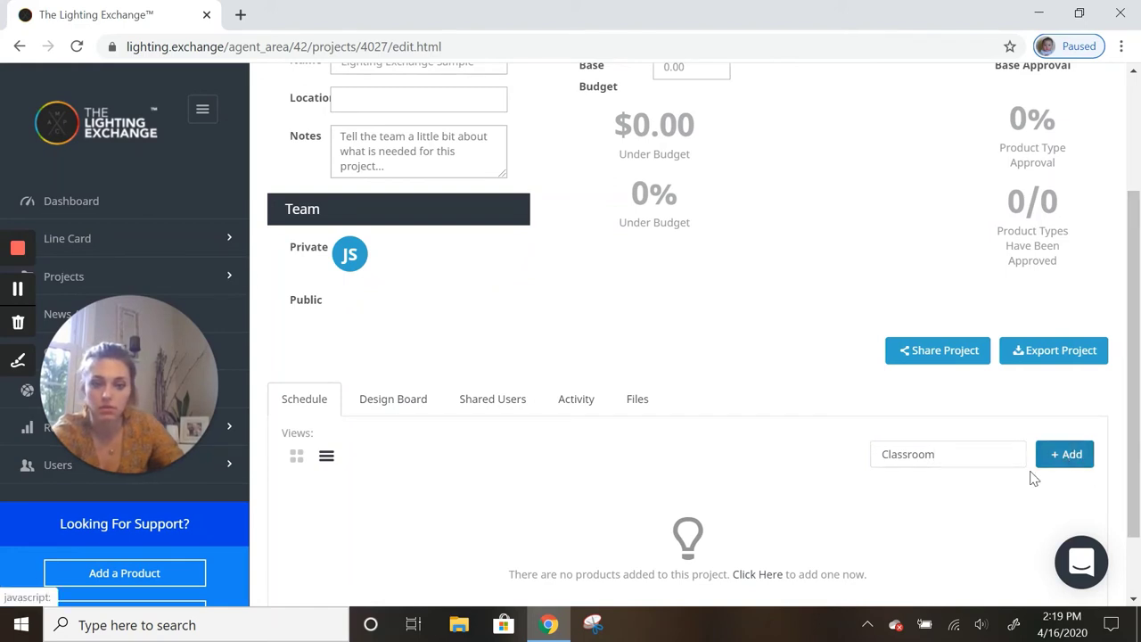
Search for cgt and add Metalux's CGT LED Panel Series to the Classroom fixture type
scroll(815, 468, down, 1)
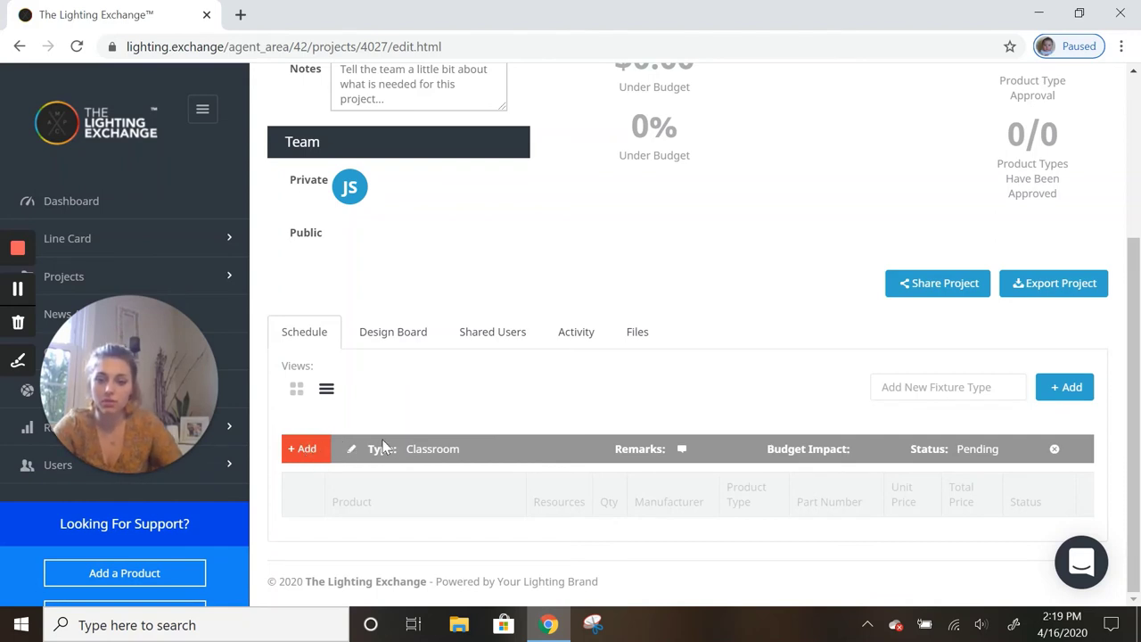
click(311, 450)
click(975, 265)
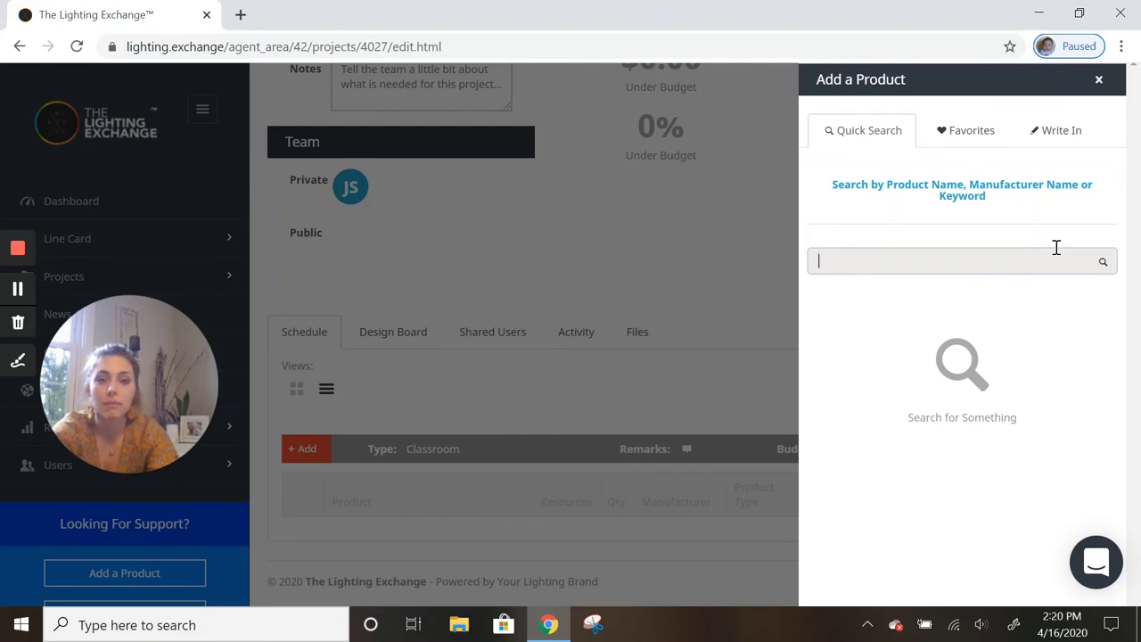
text(cgt)
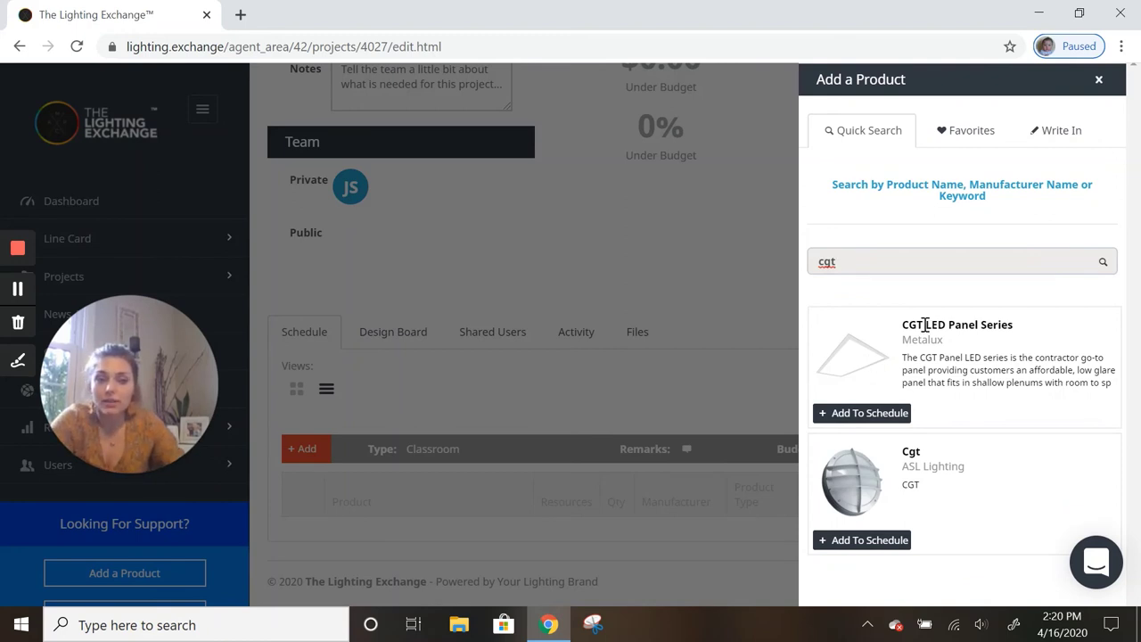
click(883, 413)
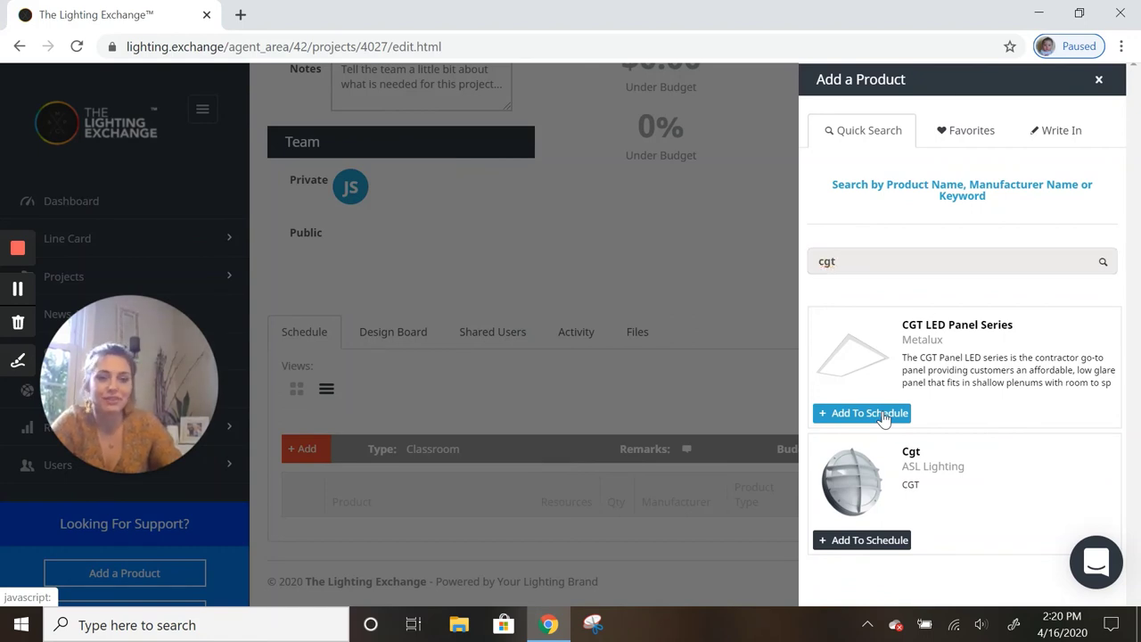
Add a second fixture type named Hall to the project's schedule
scroll(677, 383, down, 1)
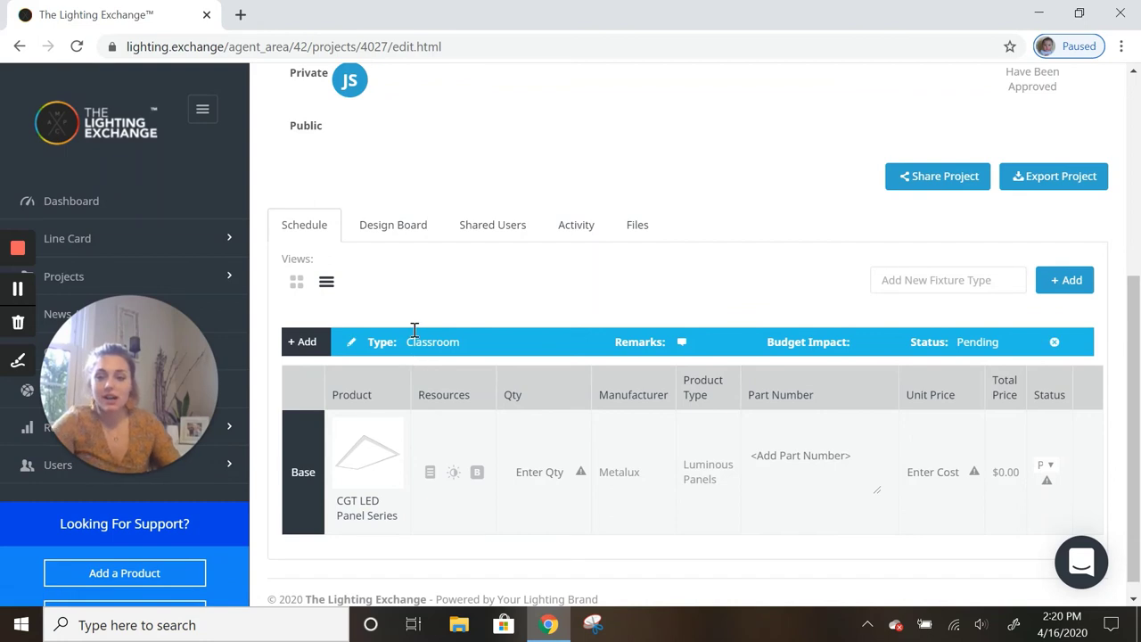
scroll(645, 419, down, 1)
scroll(646, 419, down, 1)
click(1061, 266)
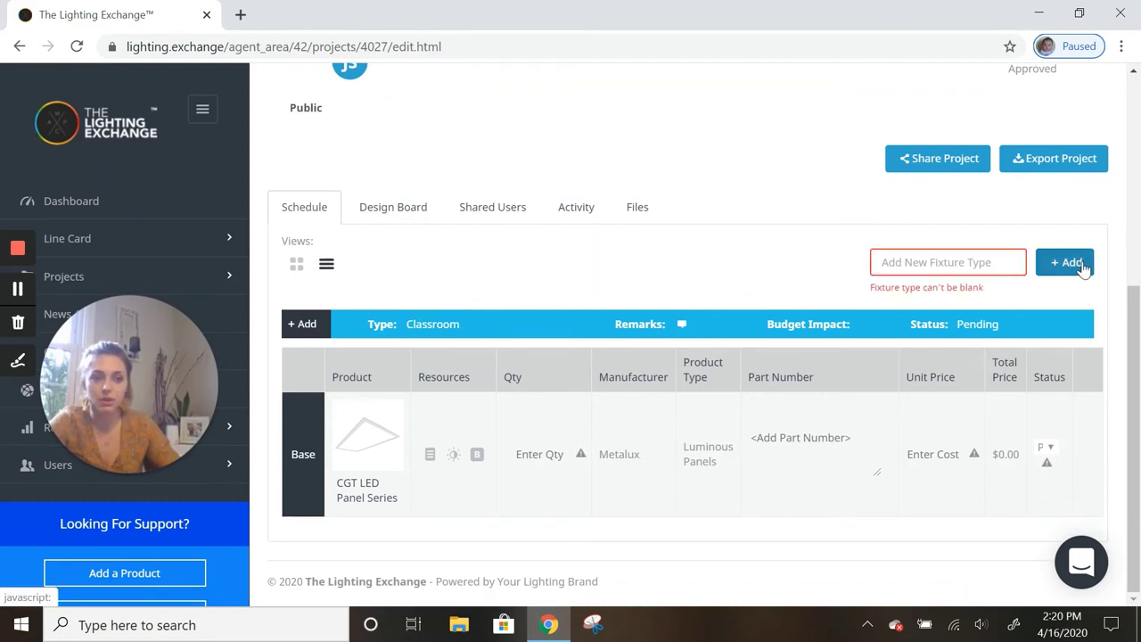
click(970, 265)
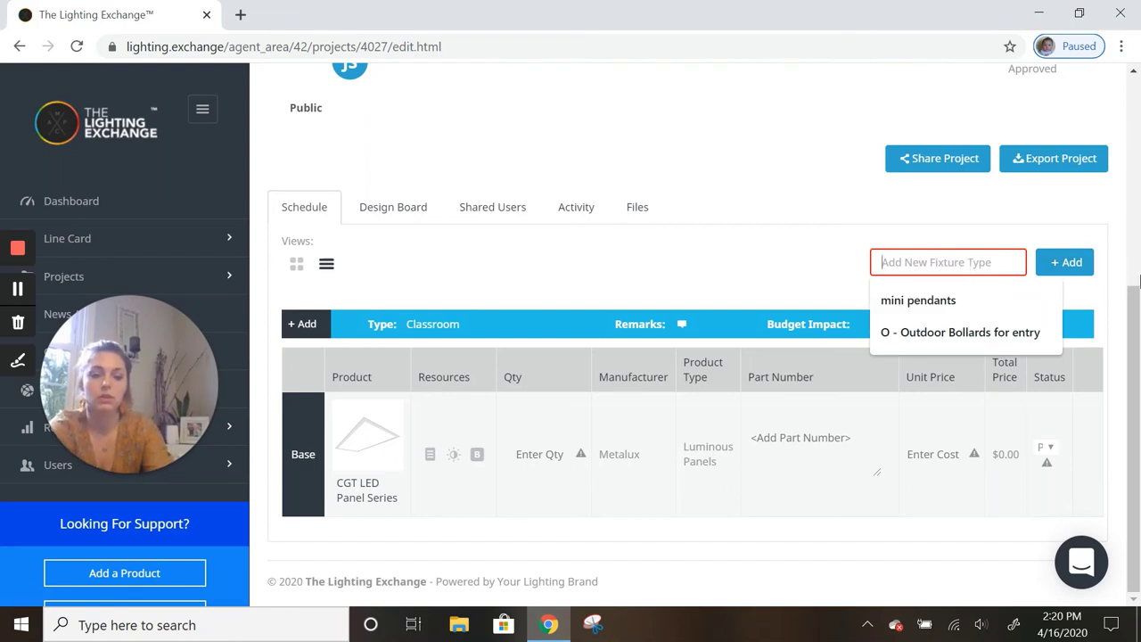
text(Hall)
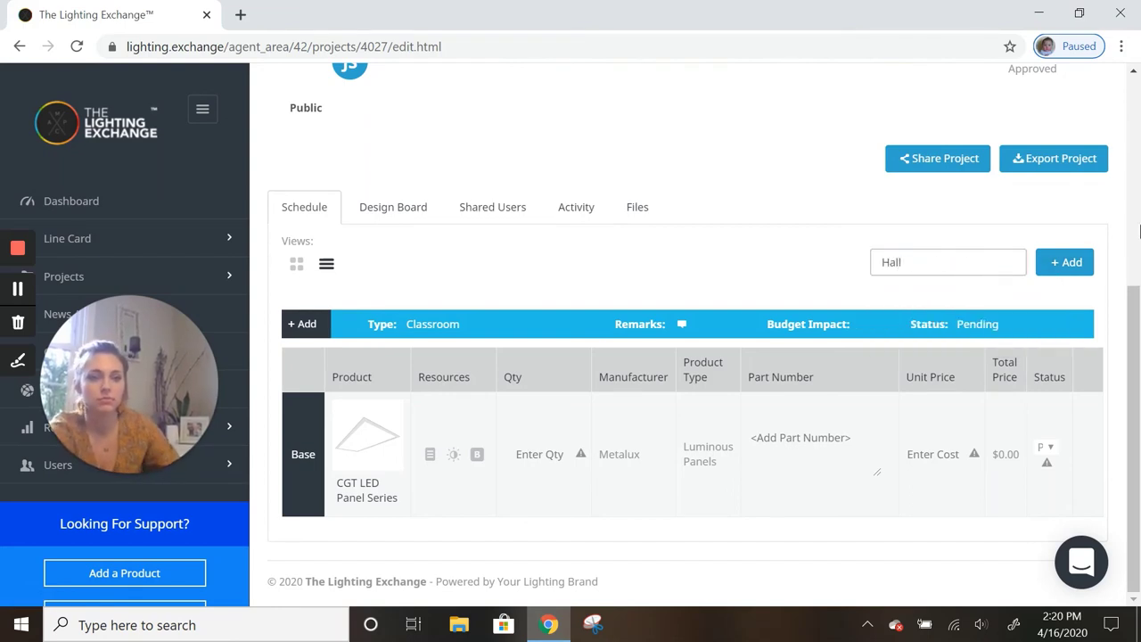
click(1065, 267)
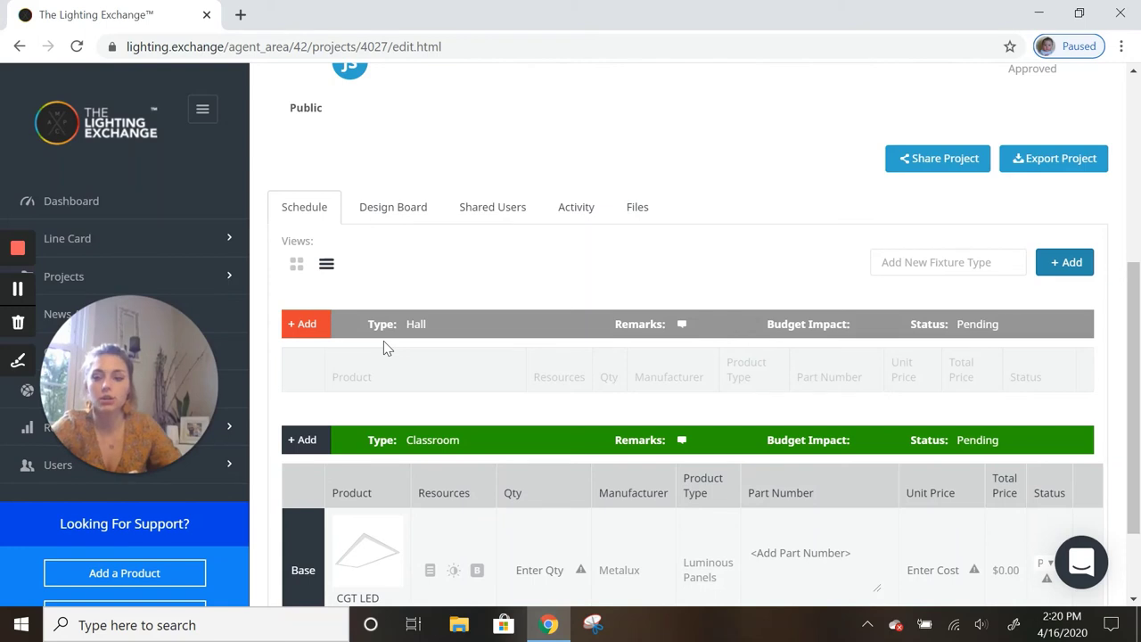
Search for RCg and add Metalux's RCG LED Series to the Hall fixture type
click(303, 329)
click(902, 262)
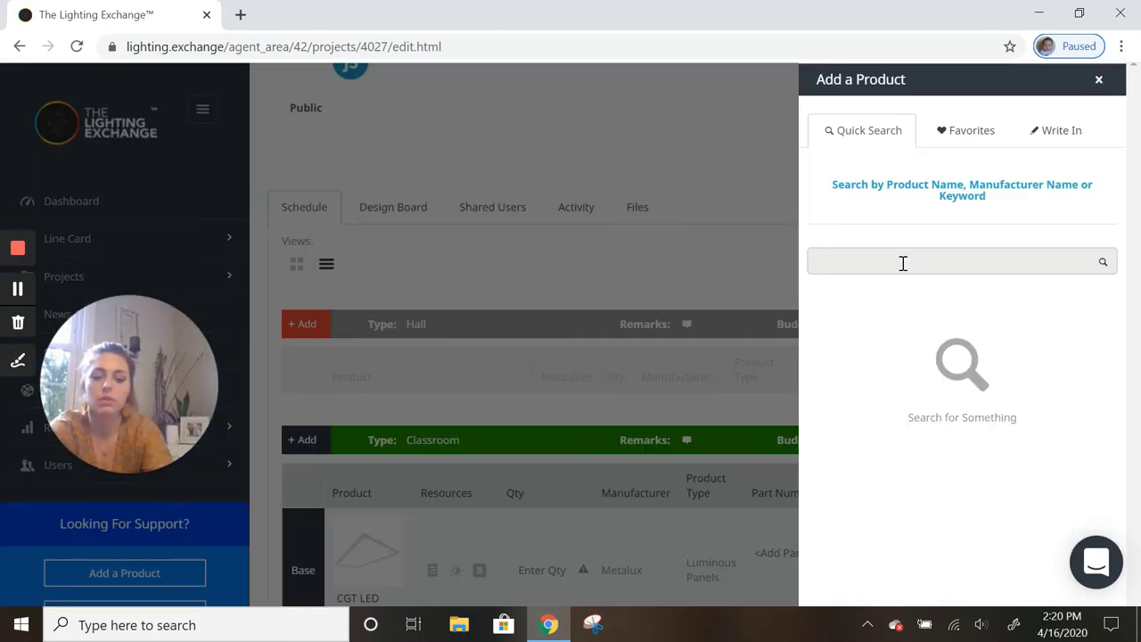
text(RCg)
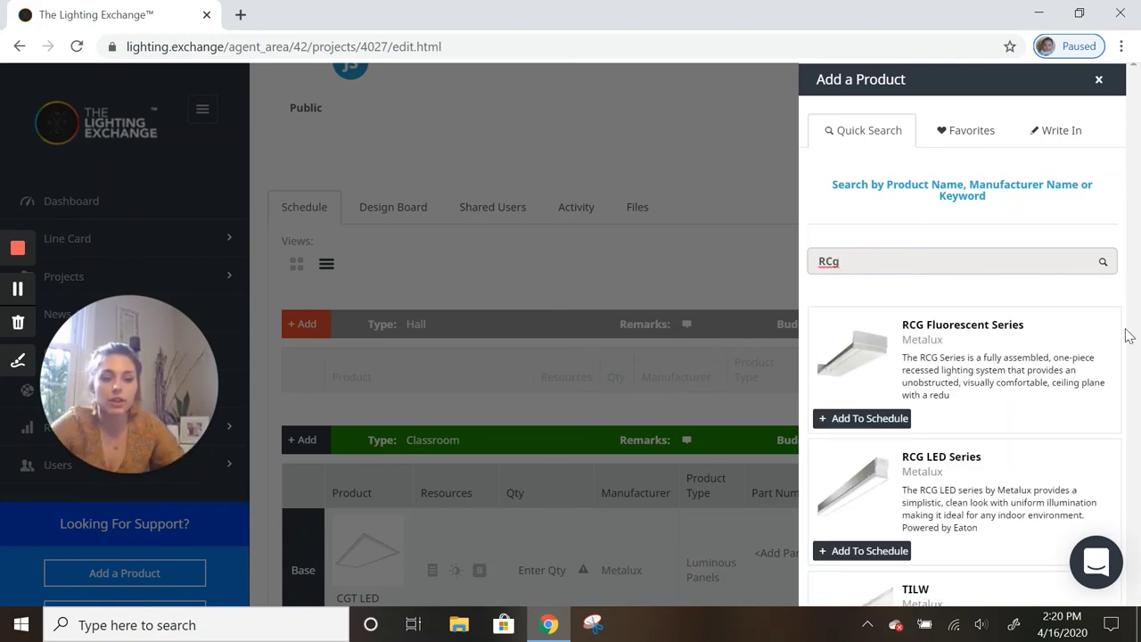
click(876, 488)
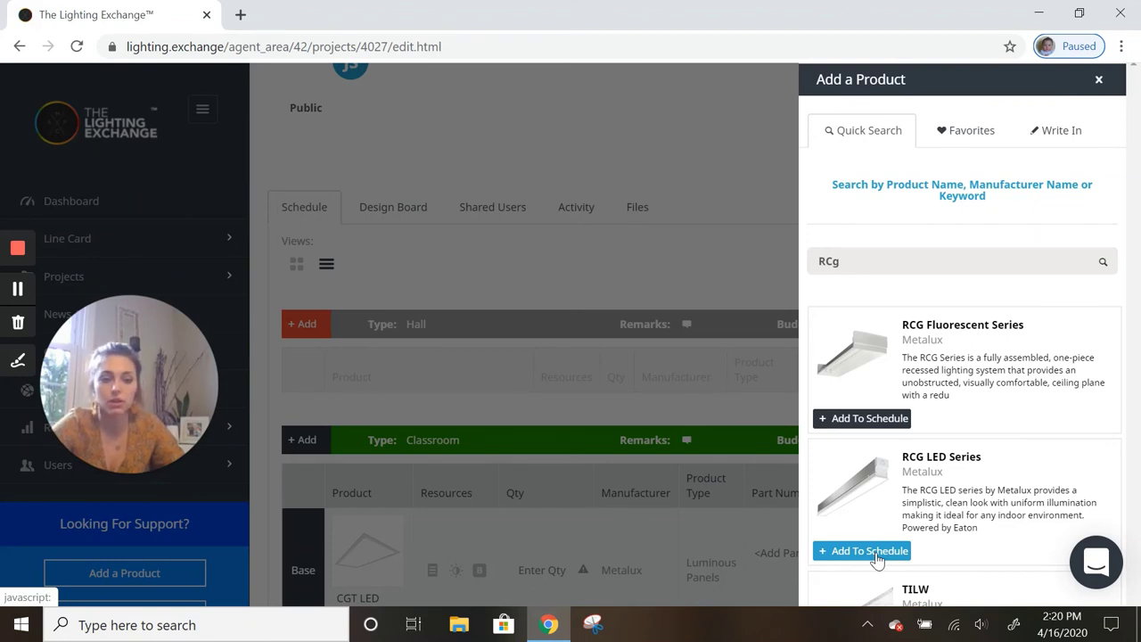
click(869, 551)
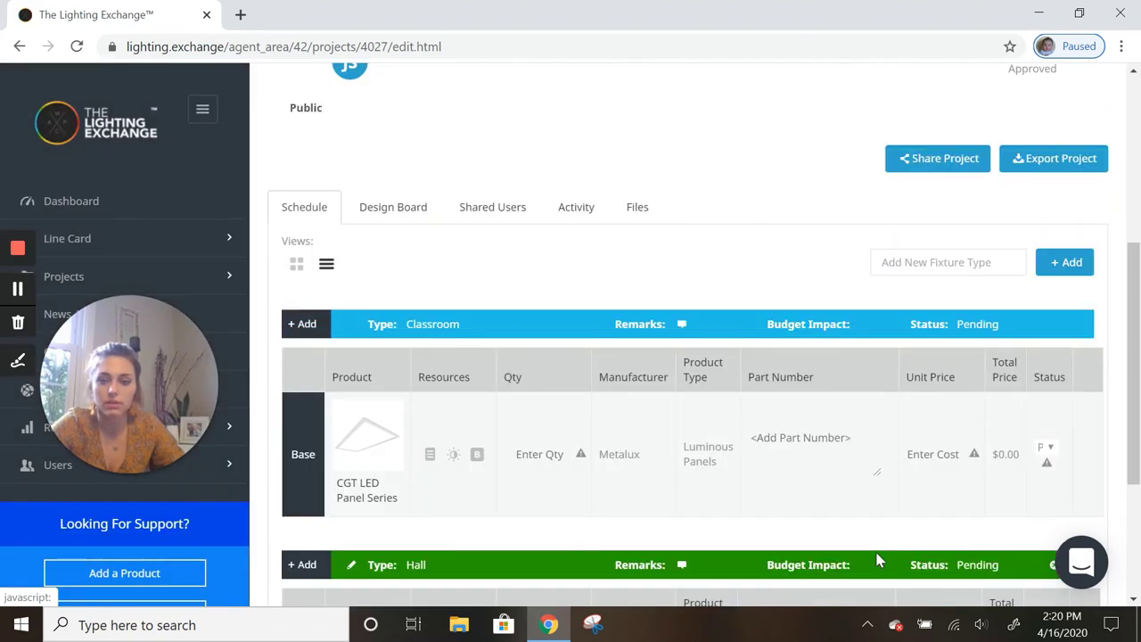
Review the Classroom and Hall products in the schedule and the project's team, budget and approval figures
scroll(577, 395, down, 1)
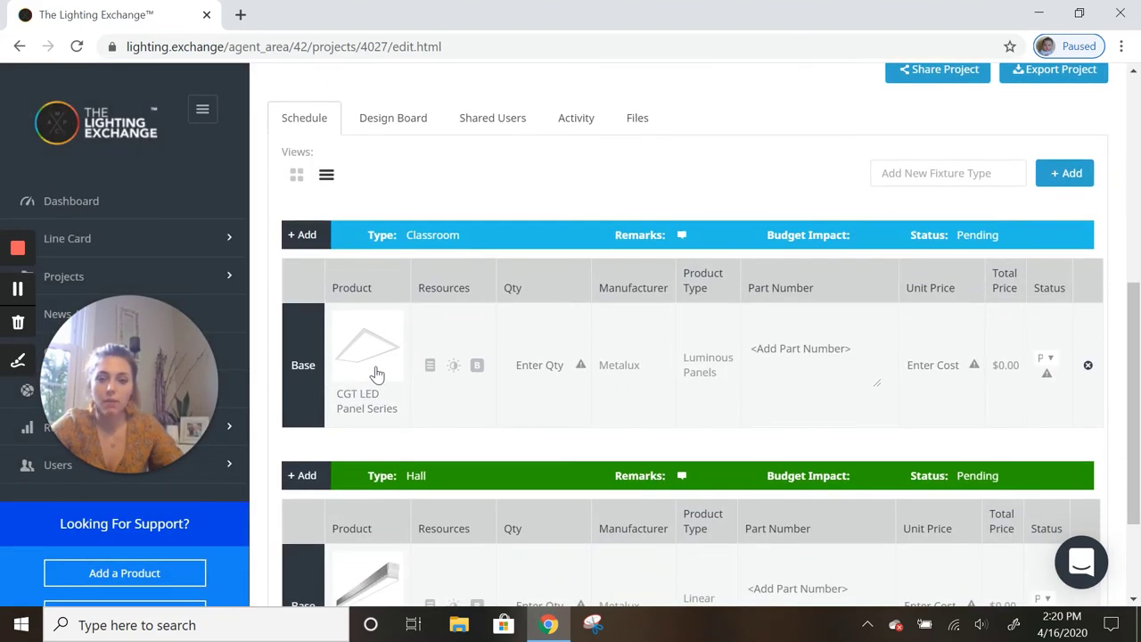
scroll(376, 375, down, 2)
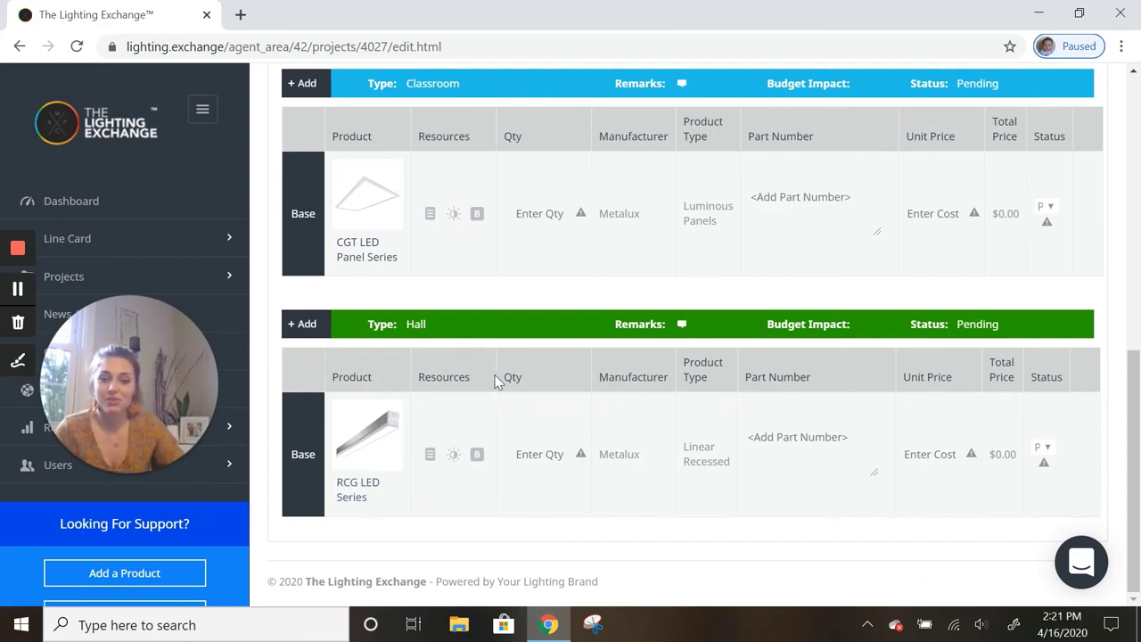
scroll(730, 354, up, 3)
scroll(730, 354, up, 3)
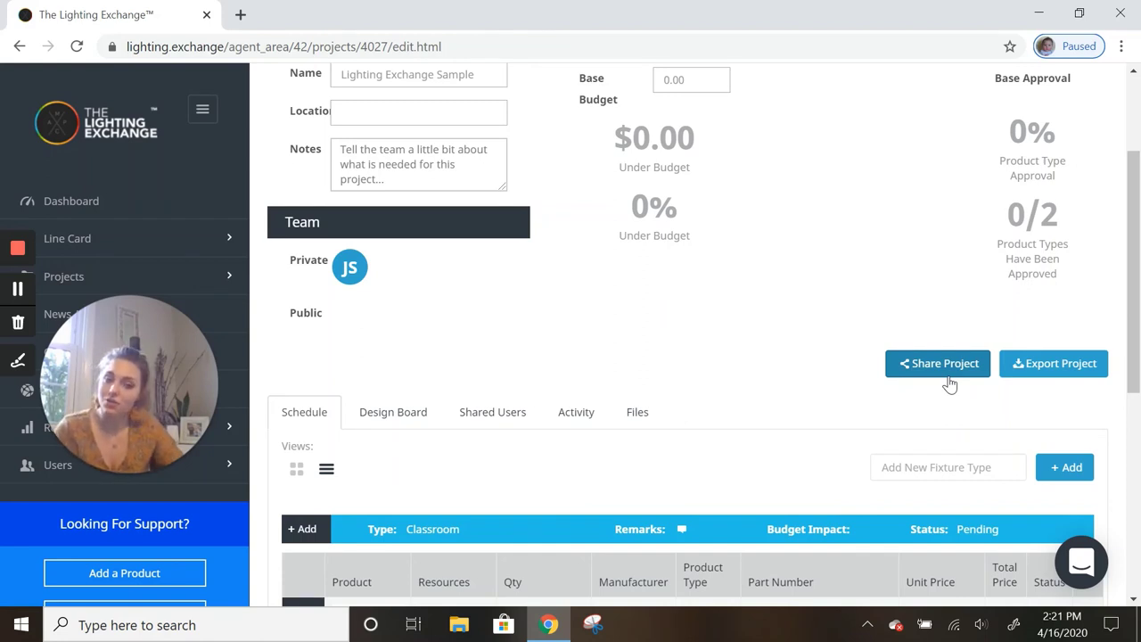
scroll(780, 382, up, 1)
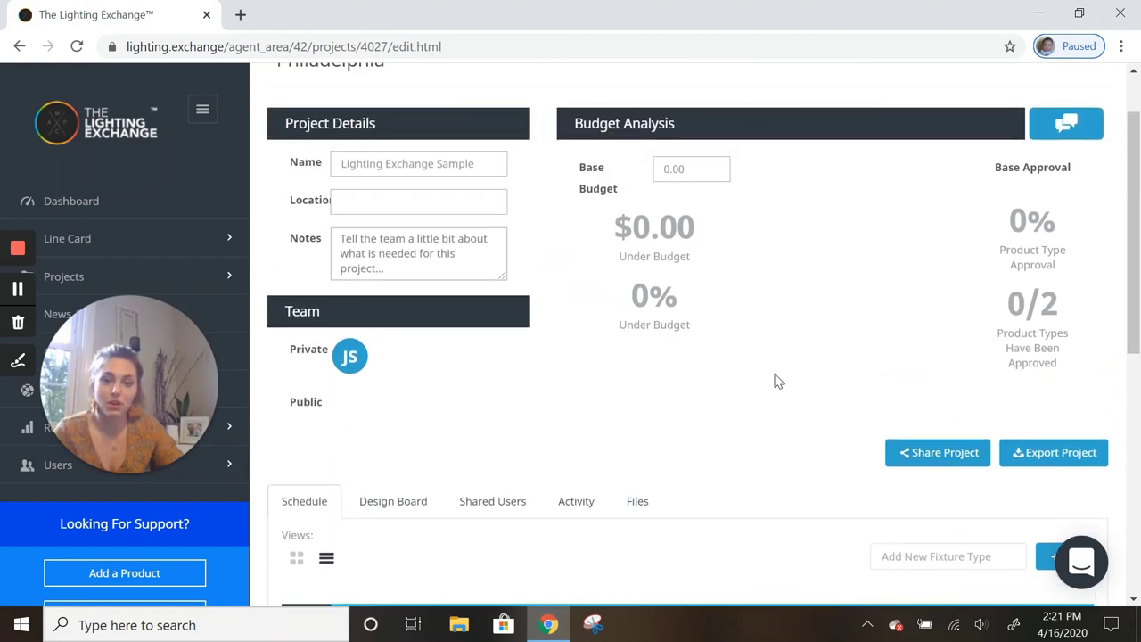
scroll(792, 323, down, 1)
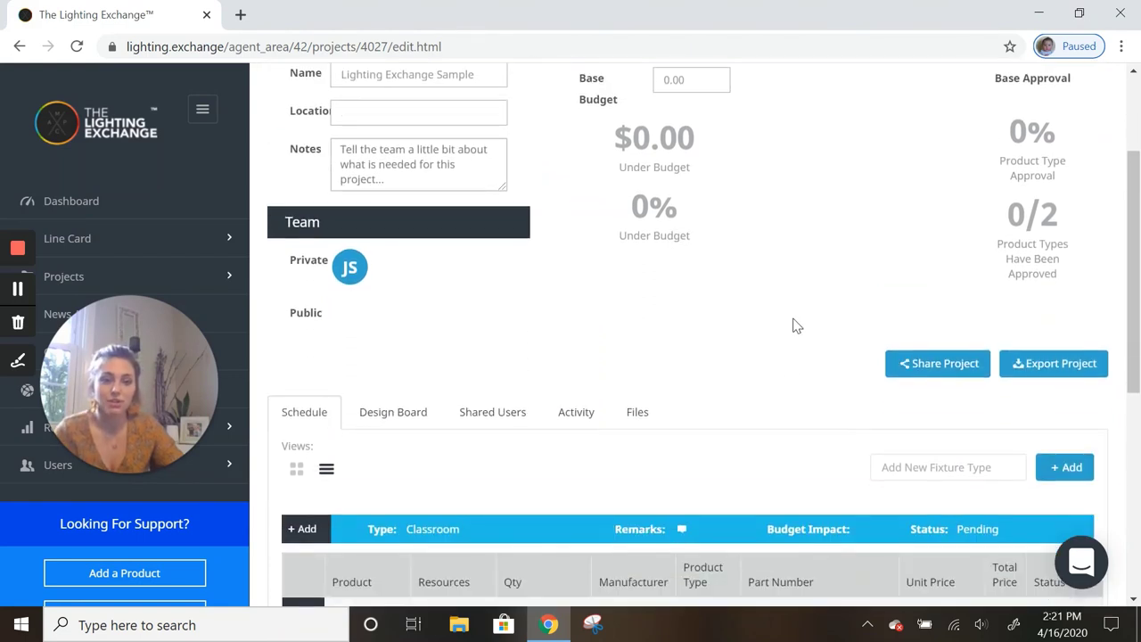
Fill in a private project invitation with the invitee's email address and full name, and close it without sending
click(938, 368)
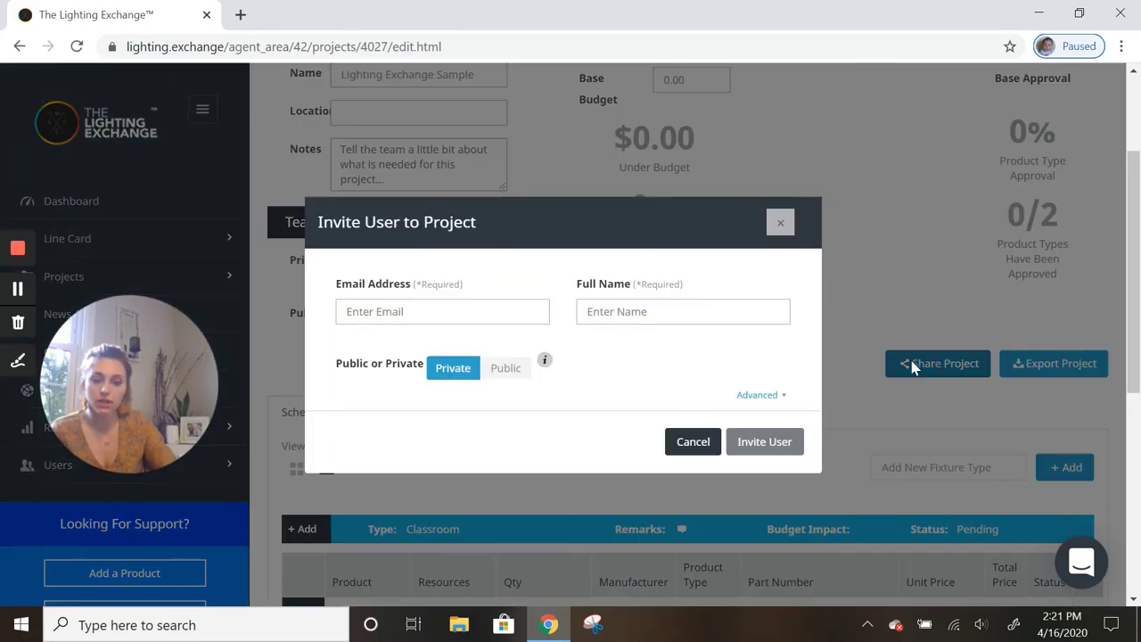
click(411, 313)
text(jill)
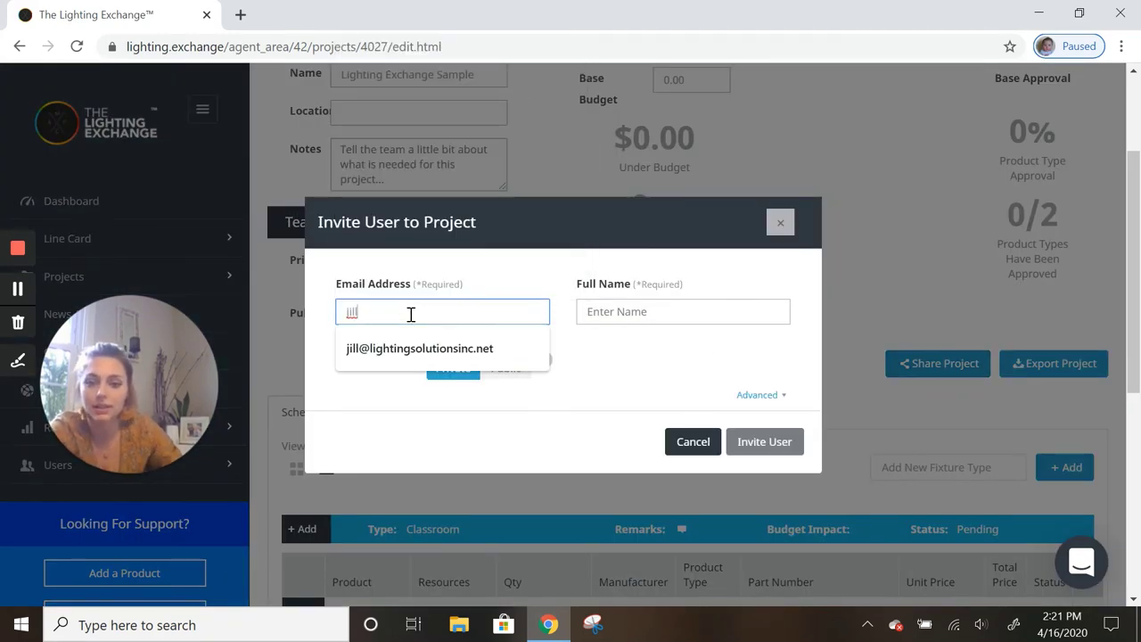
key(Down)
key(Return)
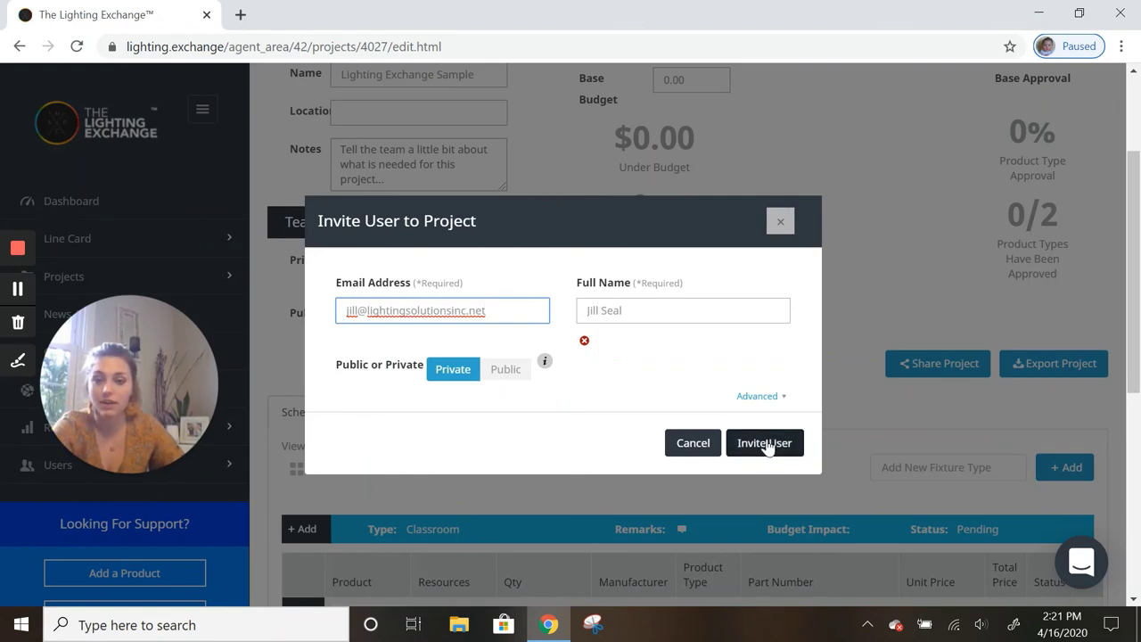
click(780, 222)
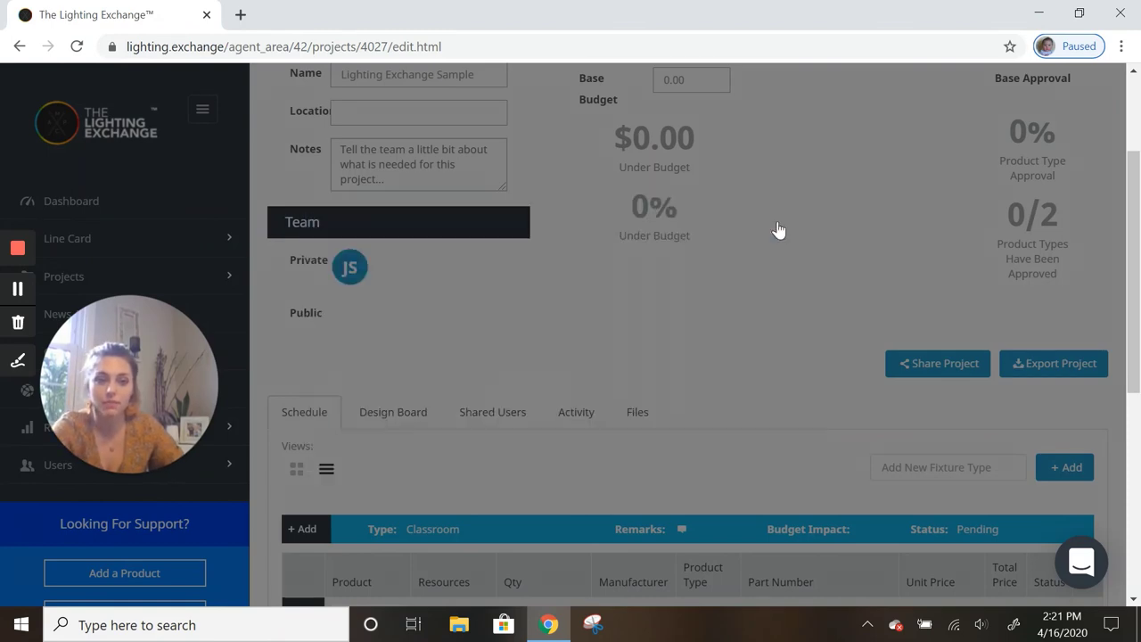
scroll(818, 388, up, 1)
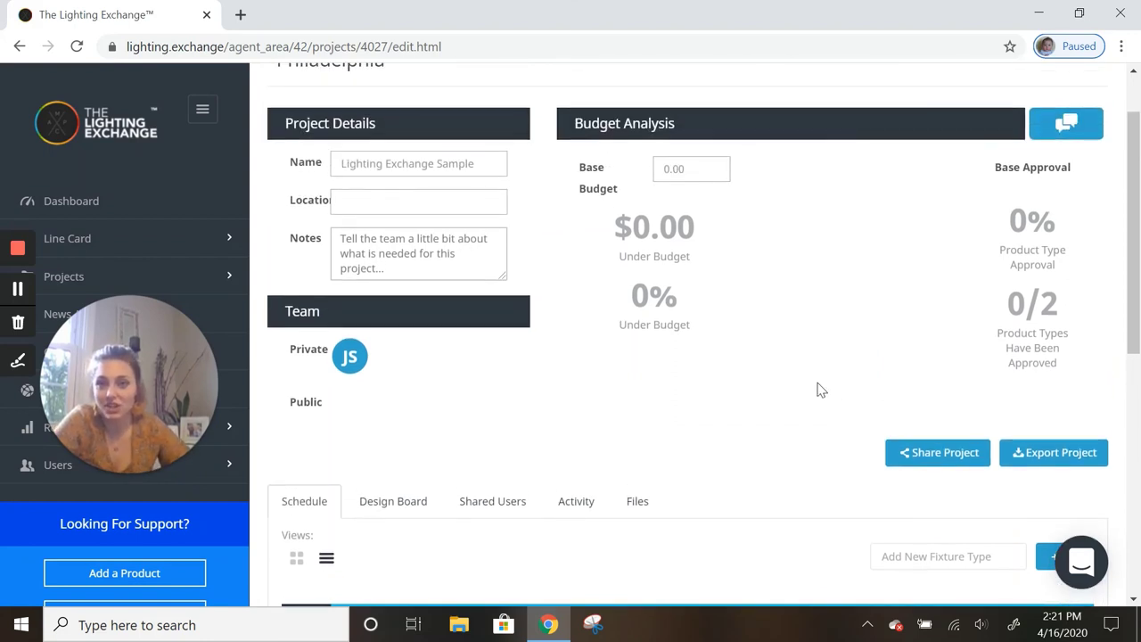